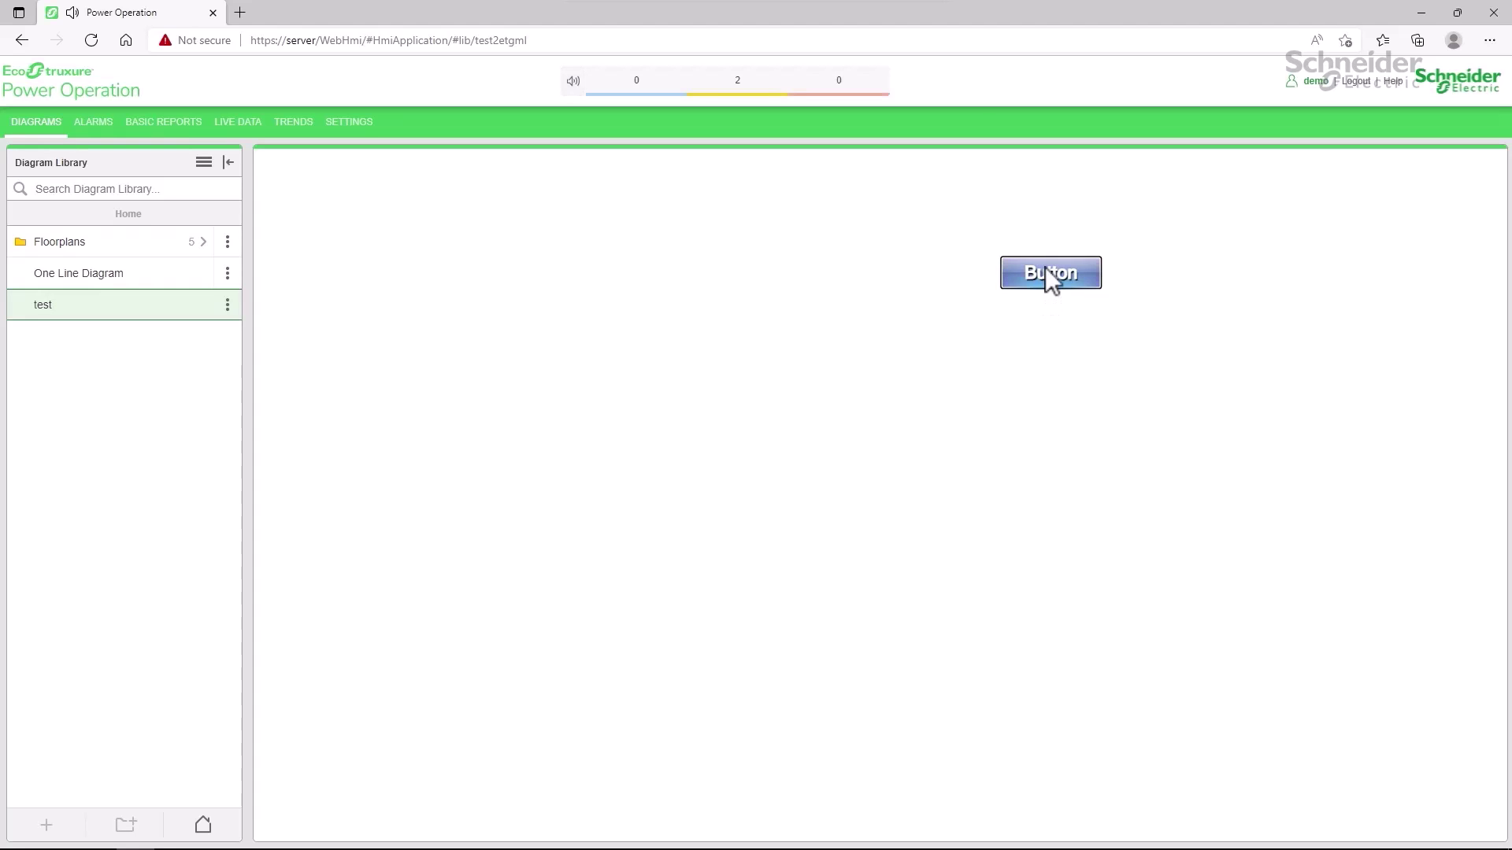
# - Bring up the branch-circuit RPP page and let the live MAIN readings load
pyautogui.click(1044, 268)
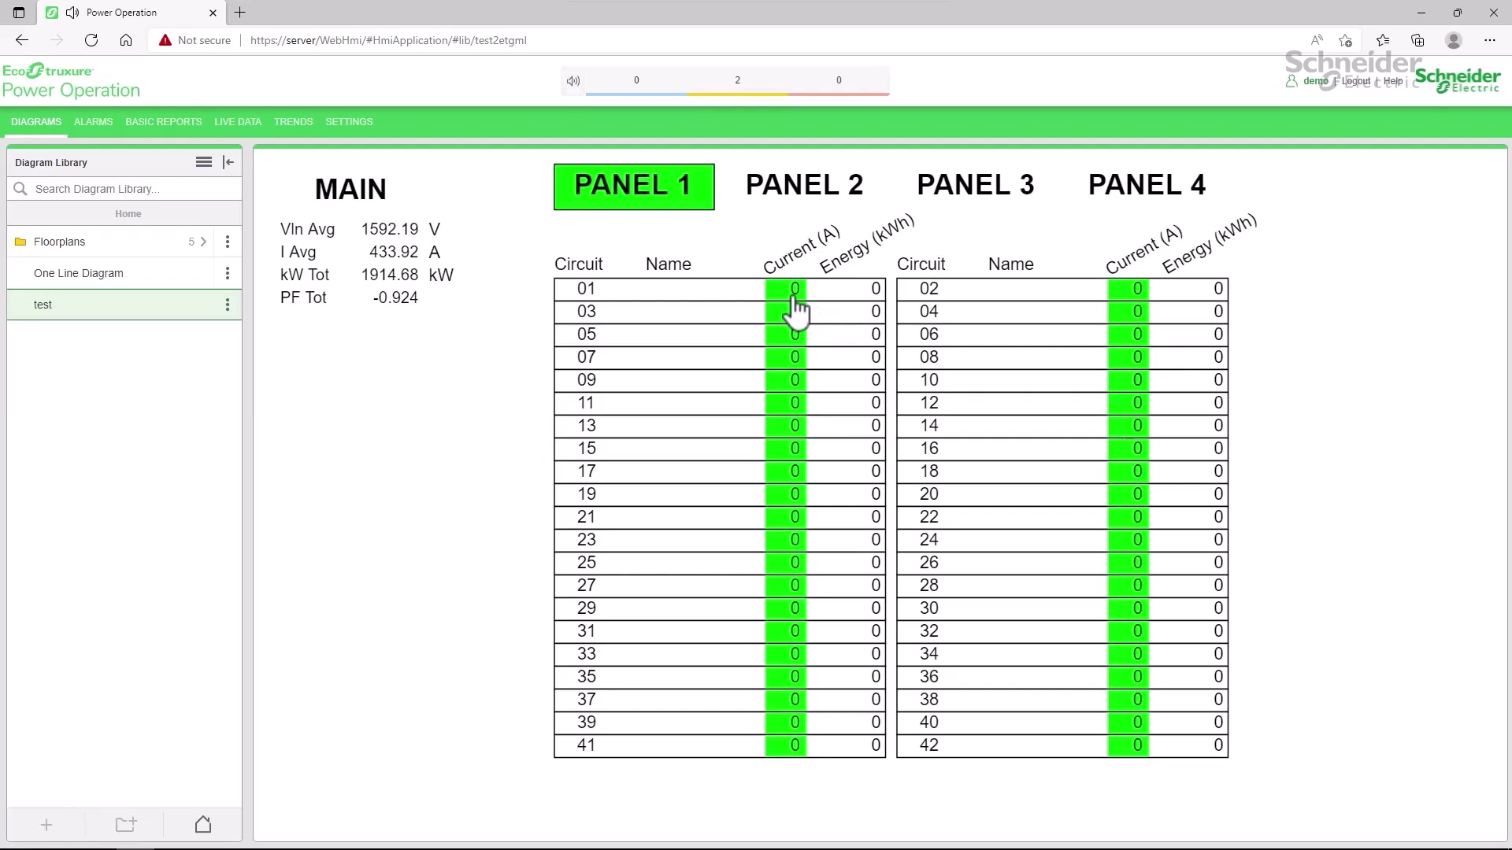
# - Rename Panel 1 circuit 01 to 'Server Rack 05' with an authenticated login and confirm
pyautogui.click(708, 310)
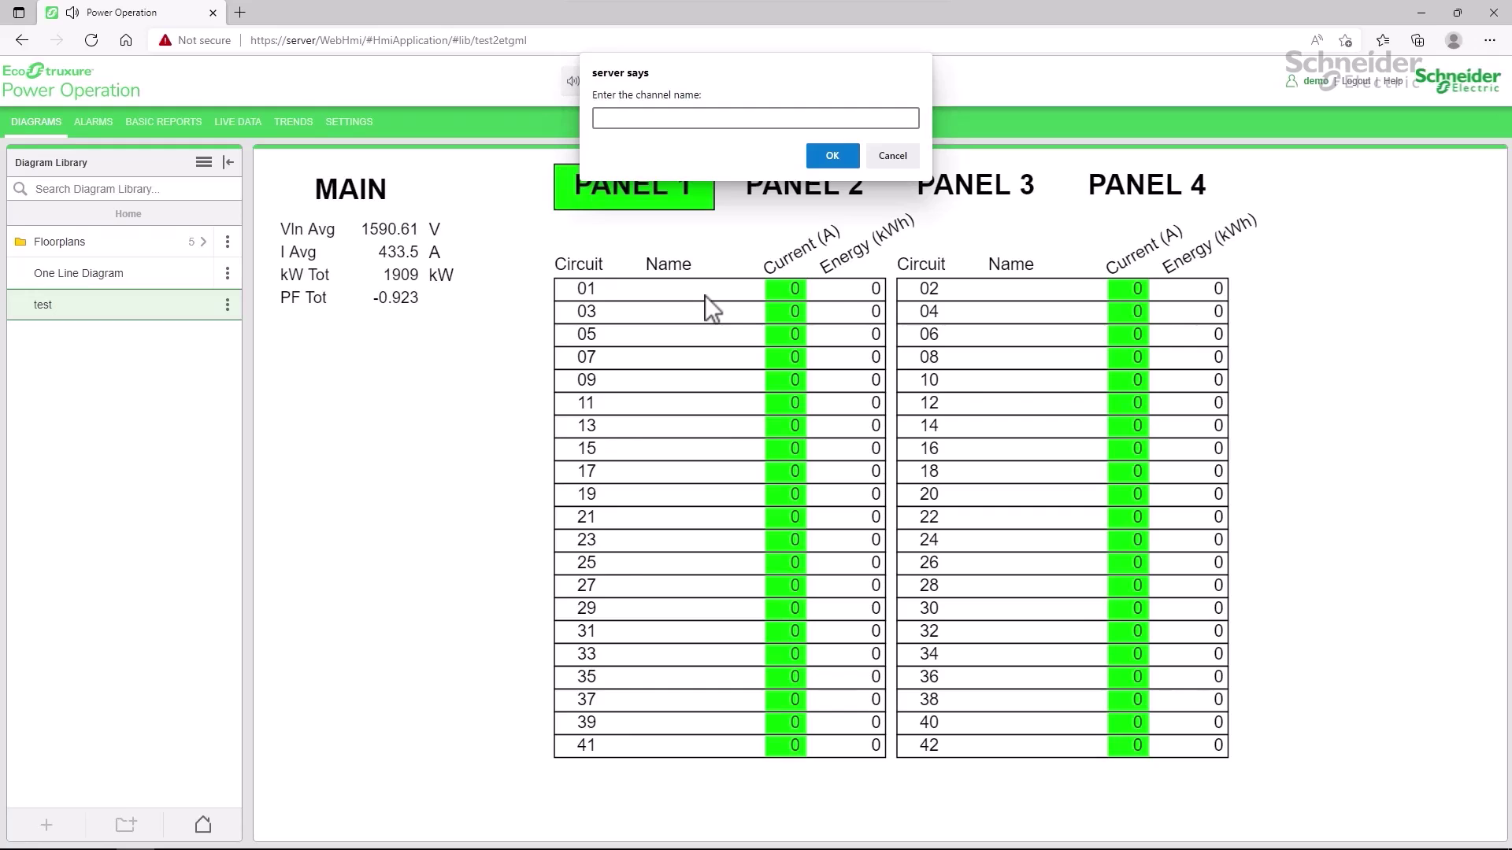
pyautogui.write('Server Rack 05')
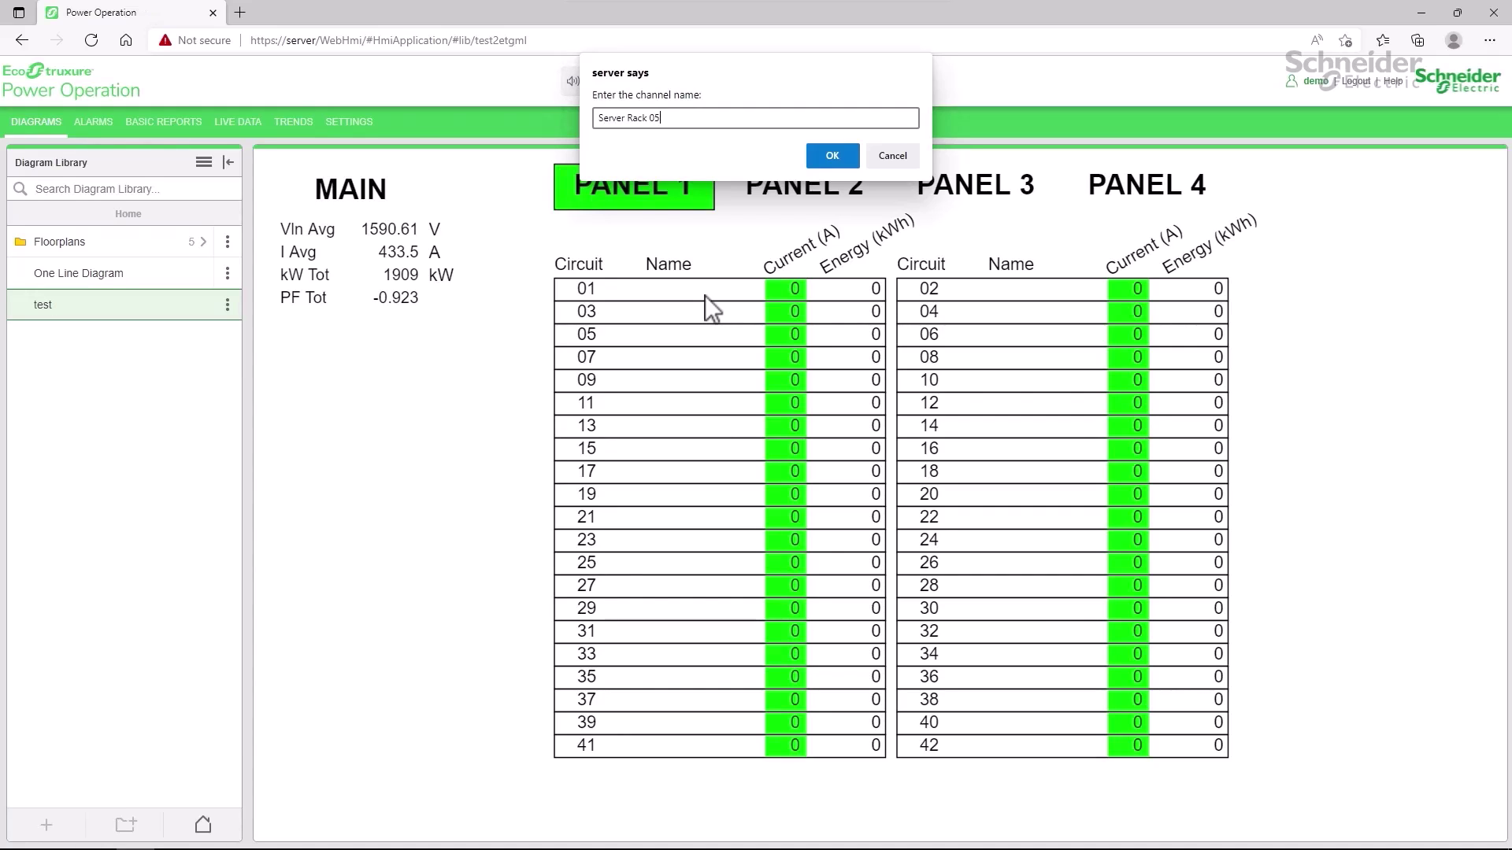
pyautogui.click(828, 156)
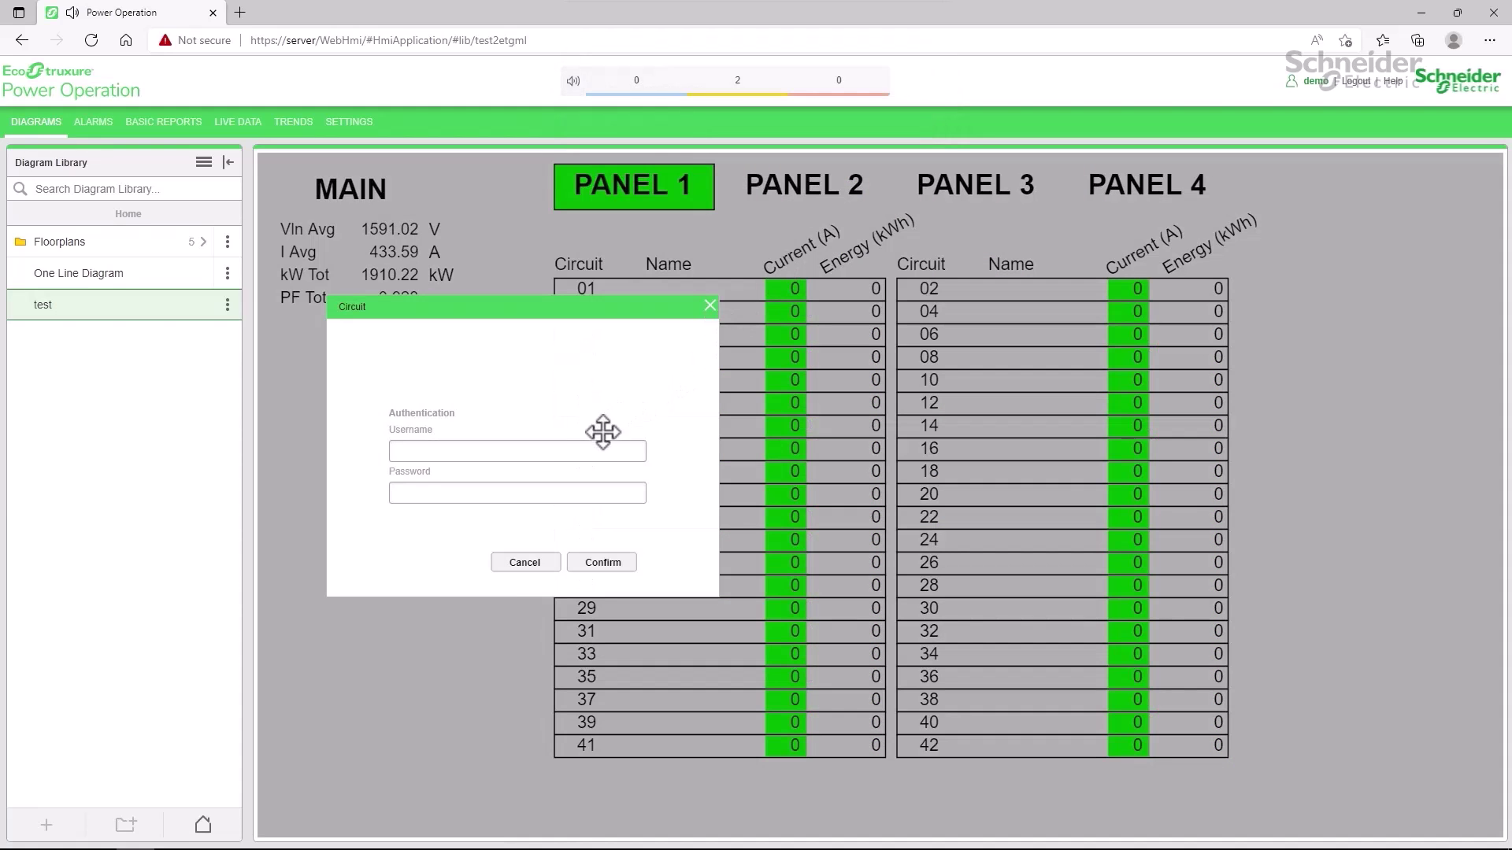
pyautogui.click(582, 450)
pyautogui.write('demo')
pyautogui.press('Tab')
pyautogui.write('demo')
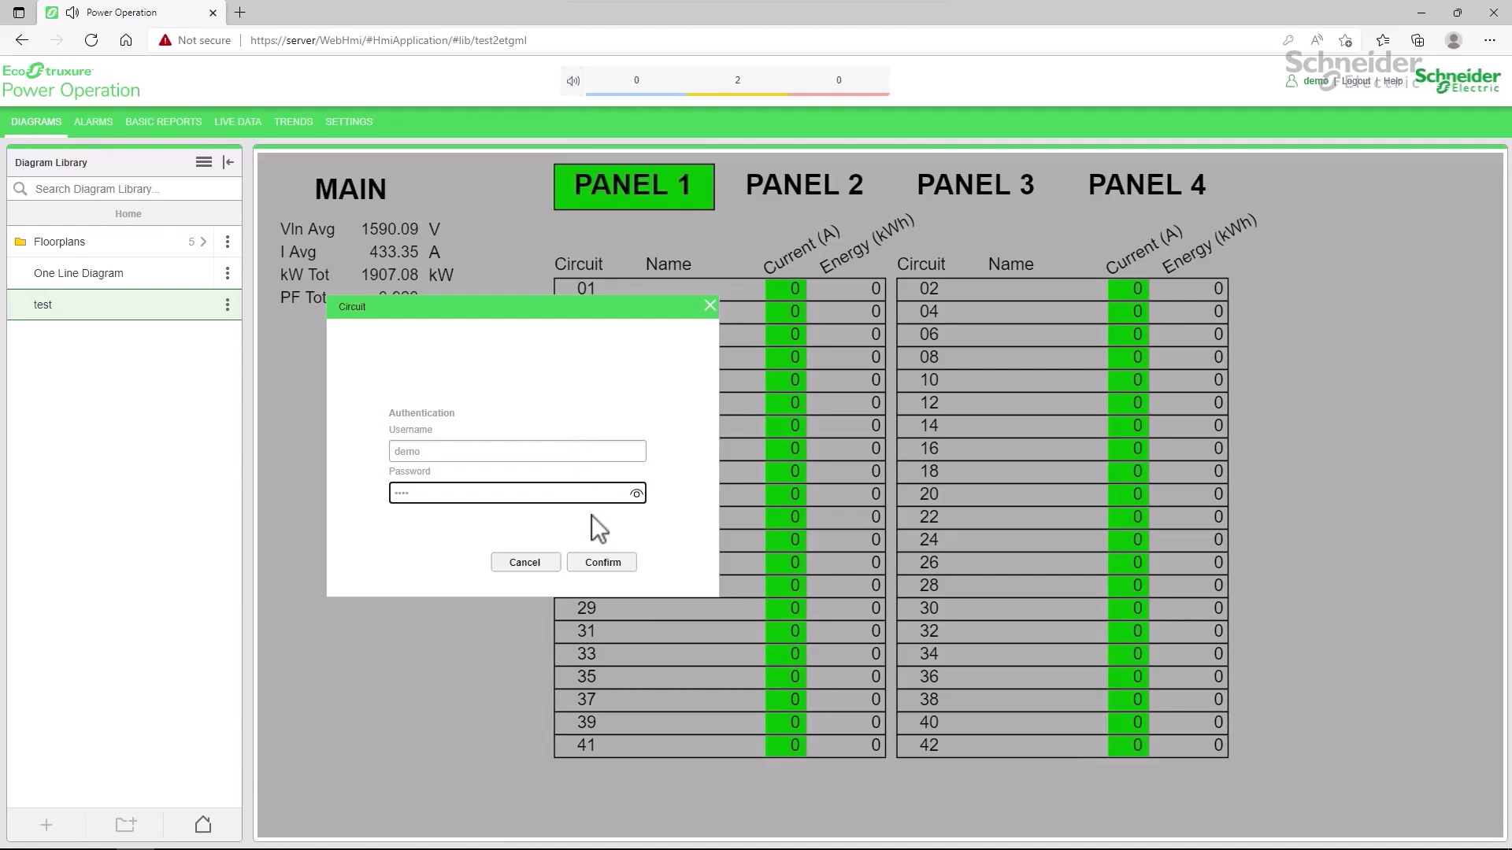
pyautogui.click(602, 562)
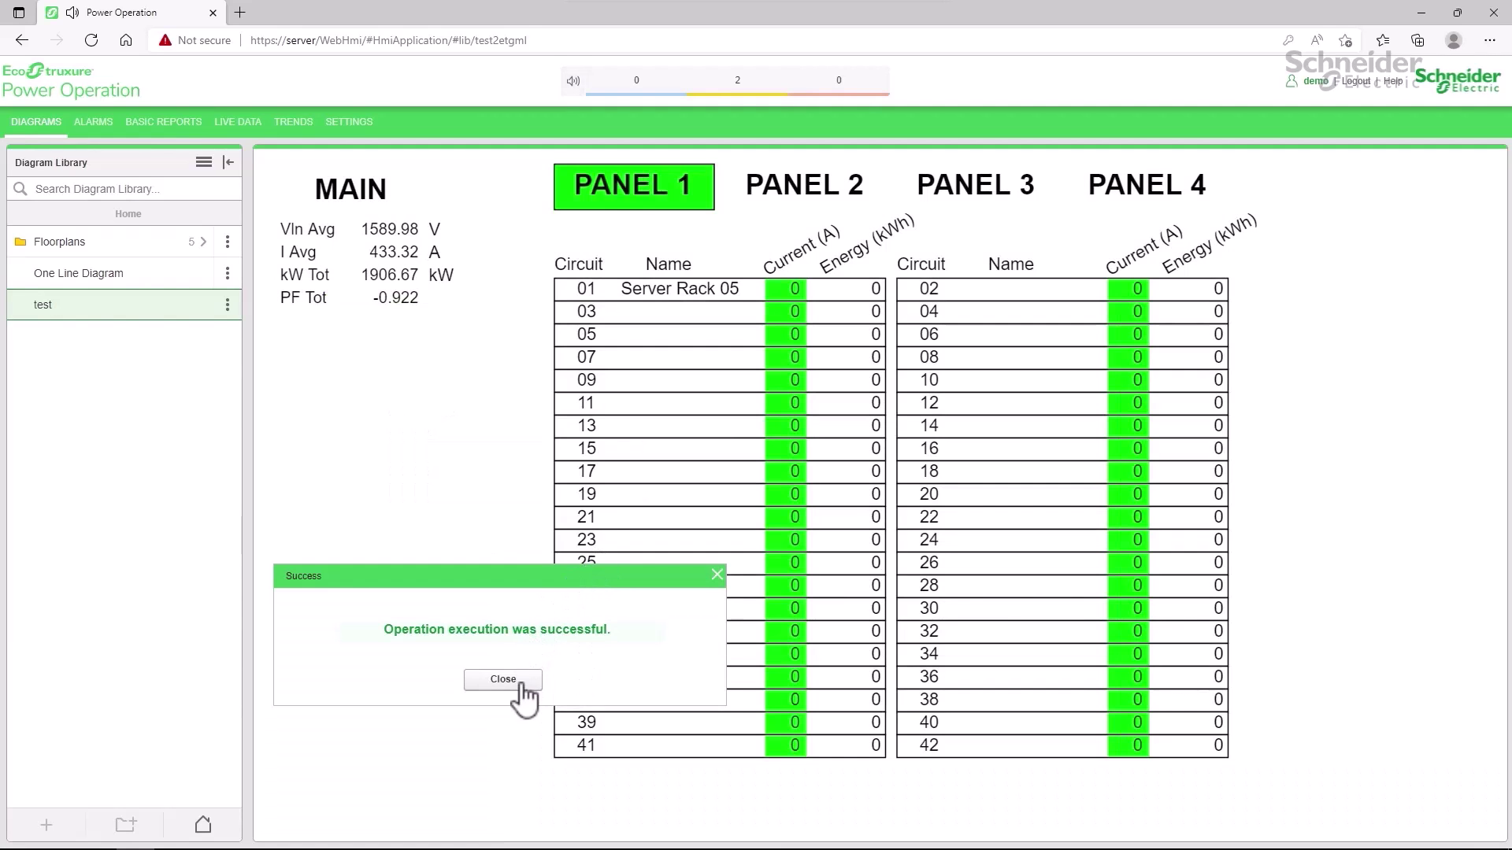
# - Dismiss the success message and view the Panel 2 circuit tables, then switch to Studio
pyautogui.click(520, 682)
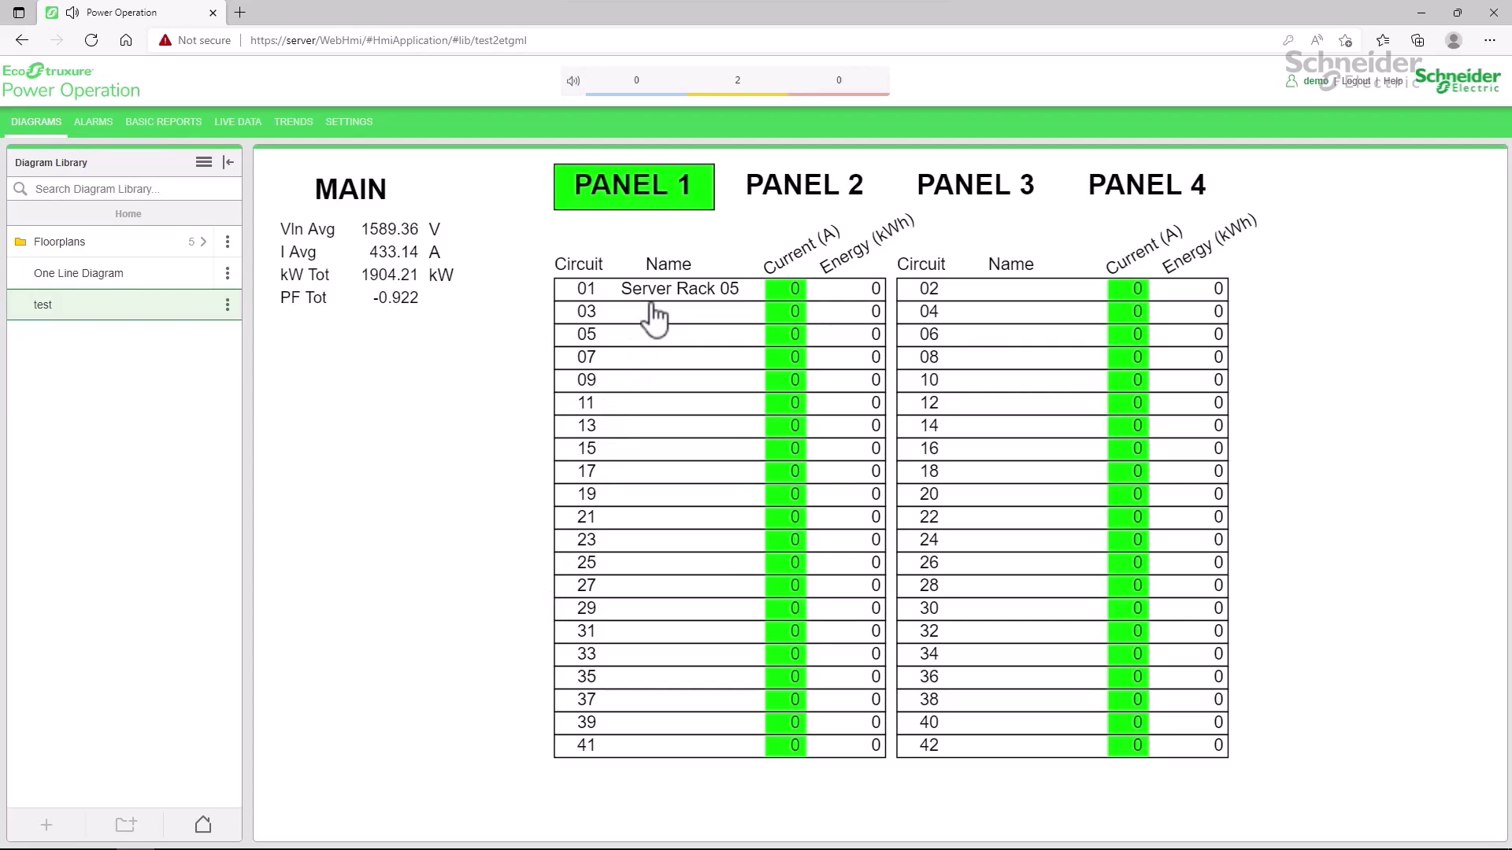
pyautogui.click(790, 201)
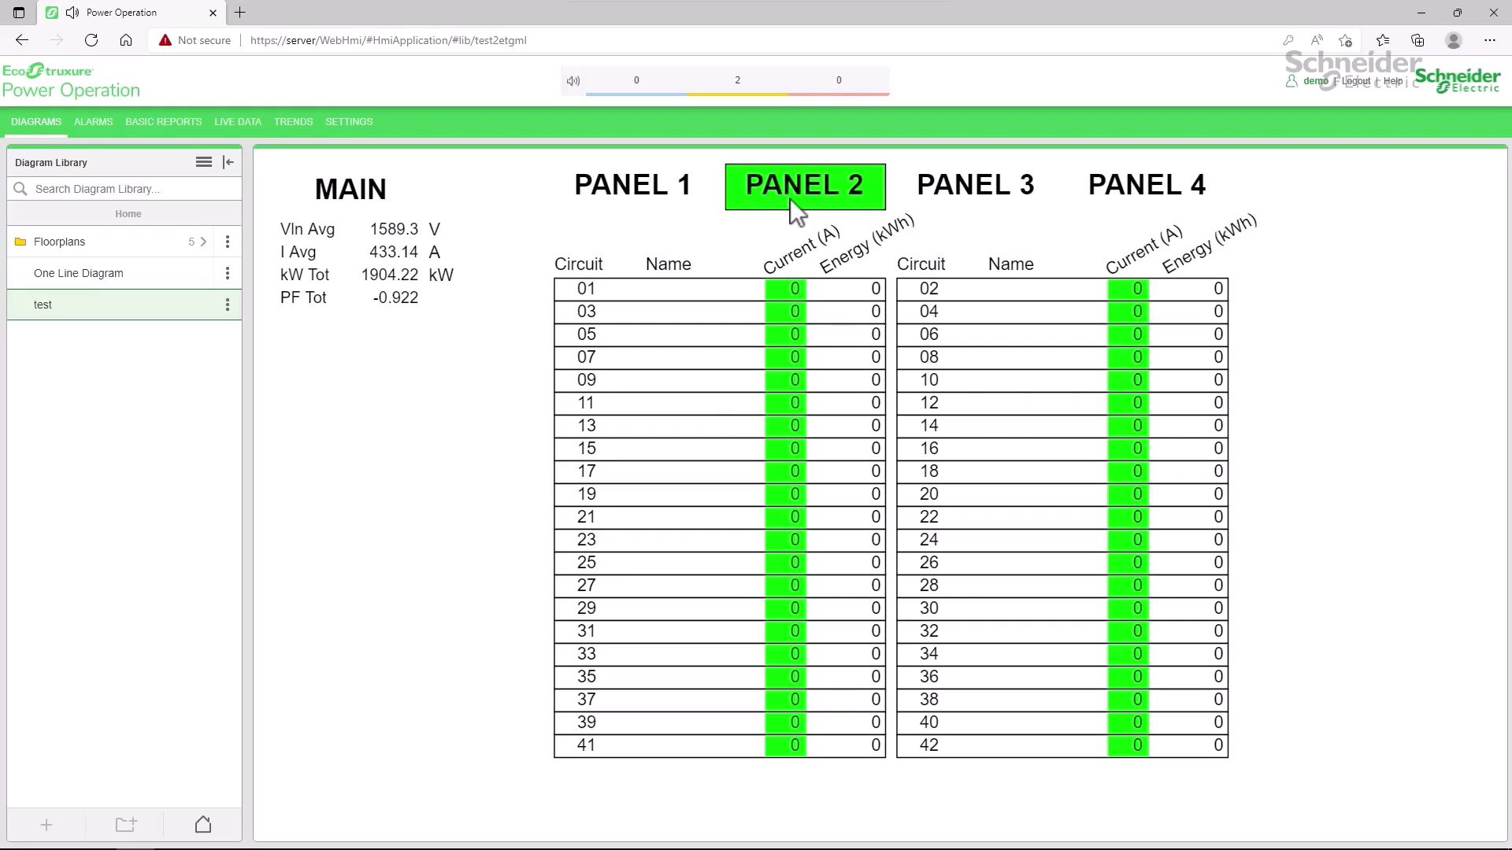
pyautogui.hotkey('alt', 'Tab')
pyautogui.hotkey('alt', 'Tab')
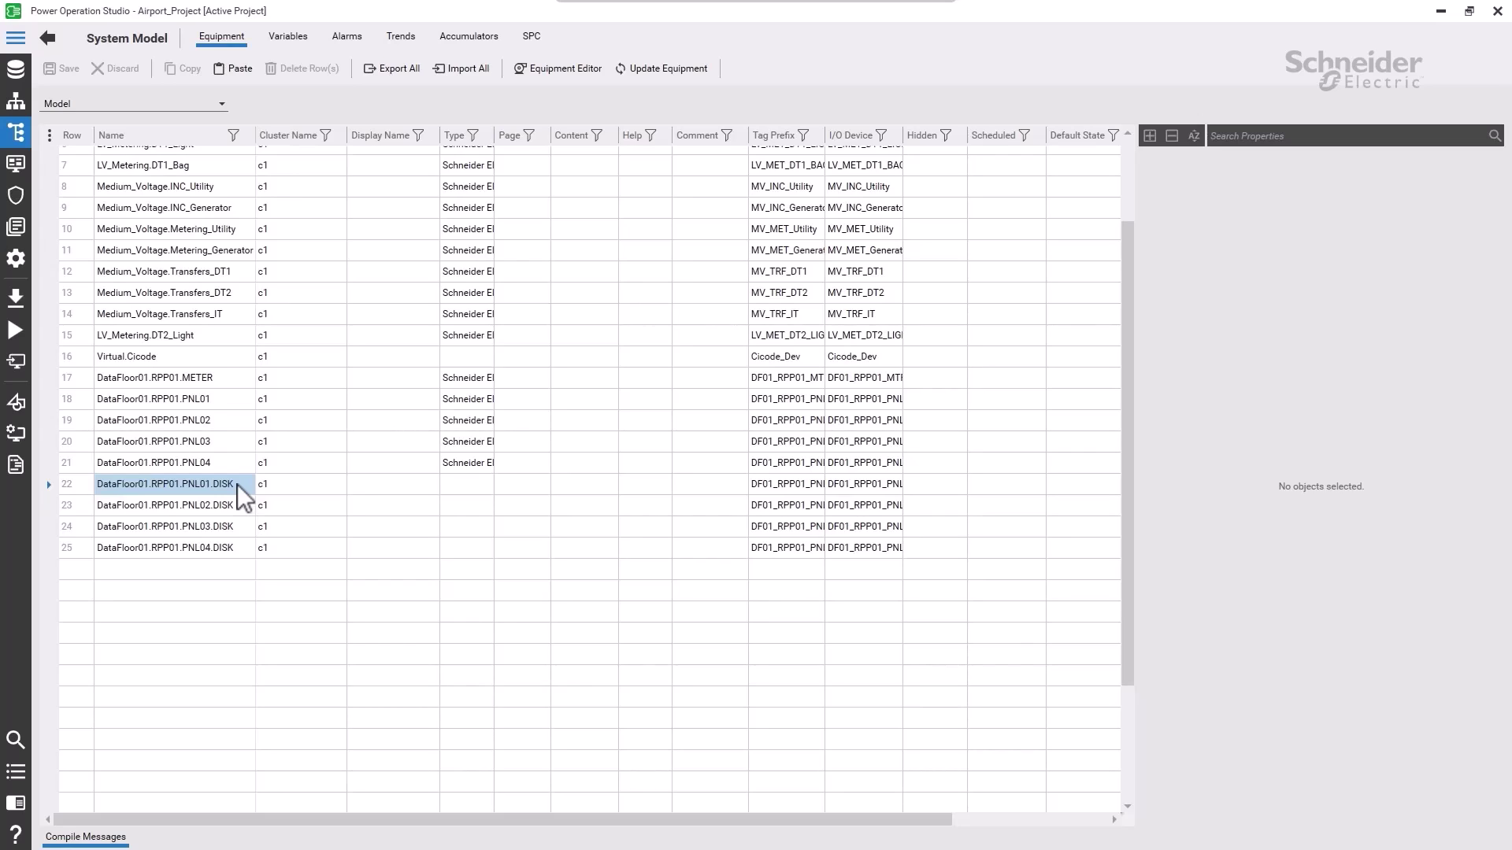
# - Browse the DataFloor01 RPP01 equipment rows and show the Name01, Name02… variable tags of PNL01.DISK
pyautogui.click(244, 470)
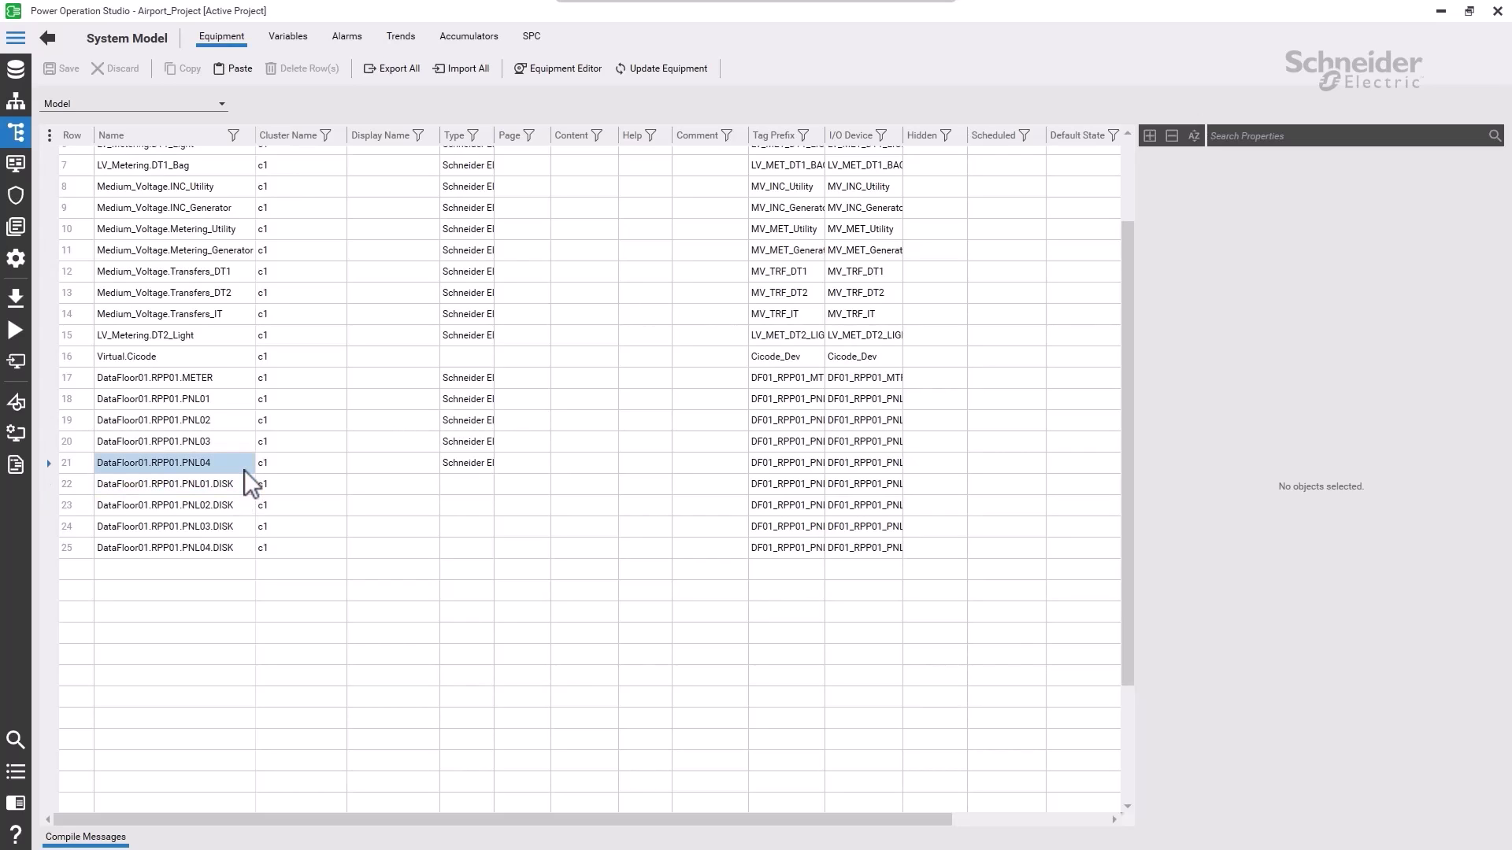
pyautogui.moveTo(244, 470); pyautogui.dragTo(268, 90)
pyautogui.click(285, 35)
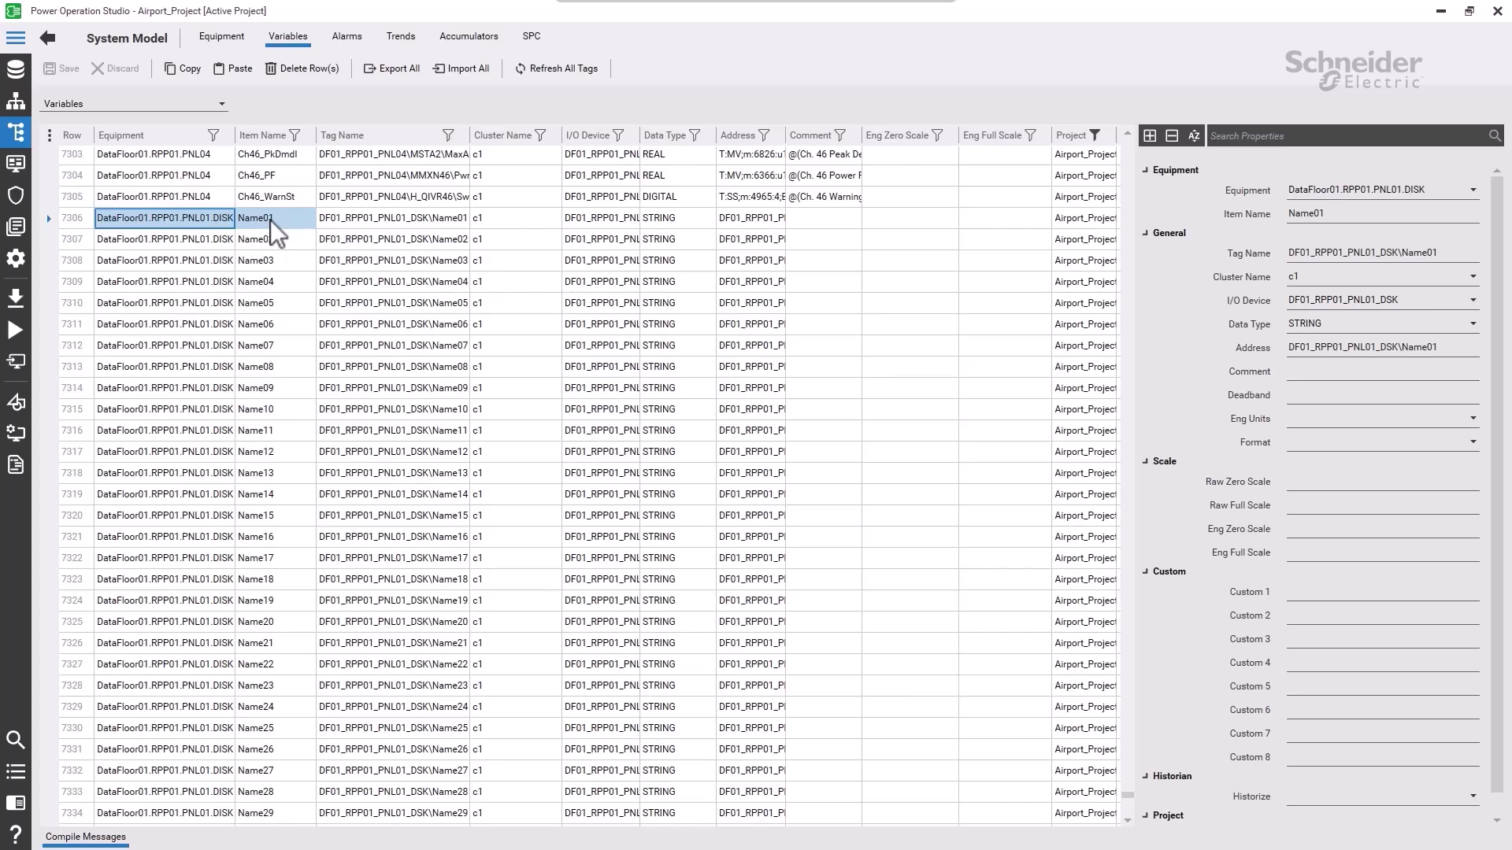
pyautogui.hotkey('alt', 'Tab')
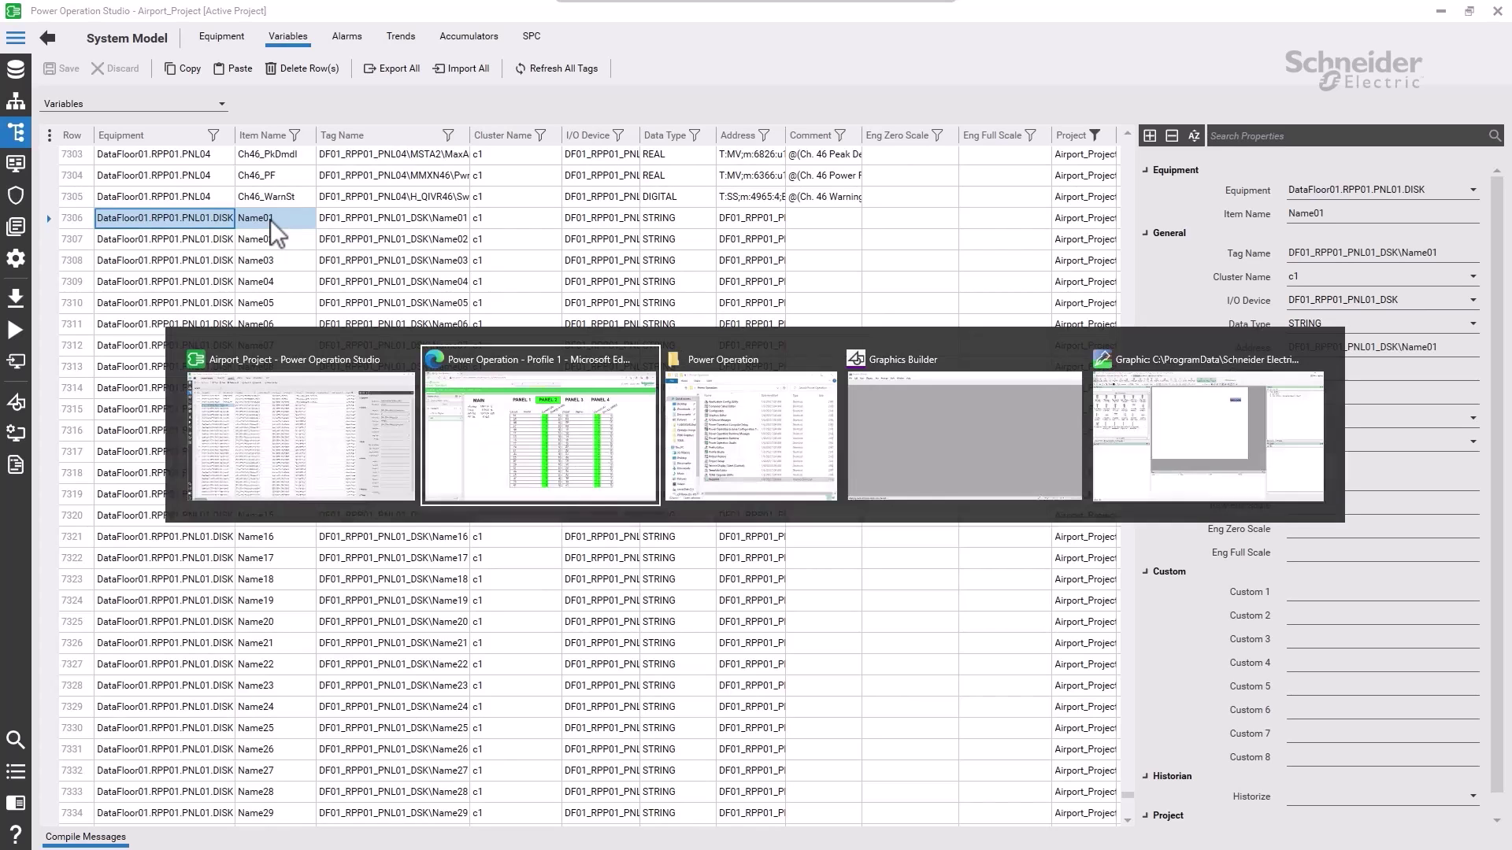
# - In Graphics Editor, inspect the test.tgml button bound to c1.DataFloor01.RPP01 with substitution PANEL=PNL01
pyautogui.hotkey('alt', 'Tab')
pyautogui.hotkey('alt', 'Tab')
pyautogui.hotkey('alt', 'Tab')
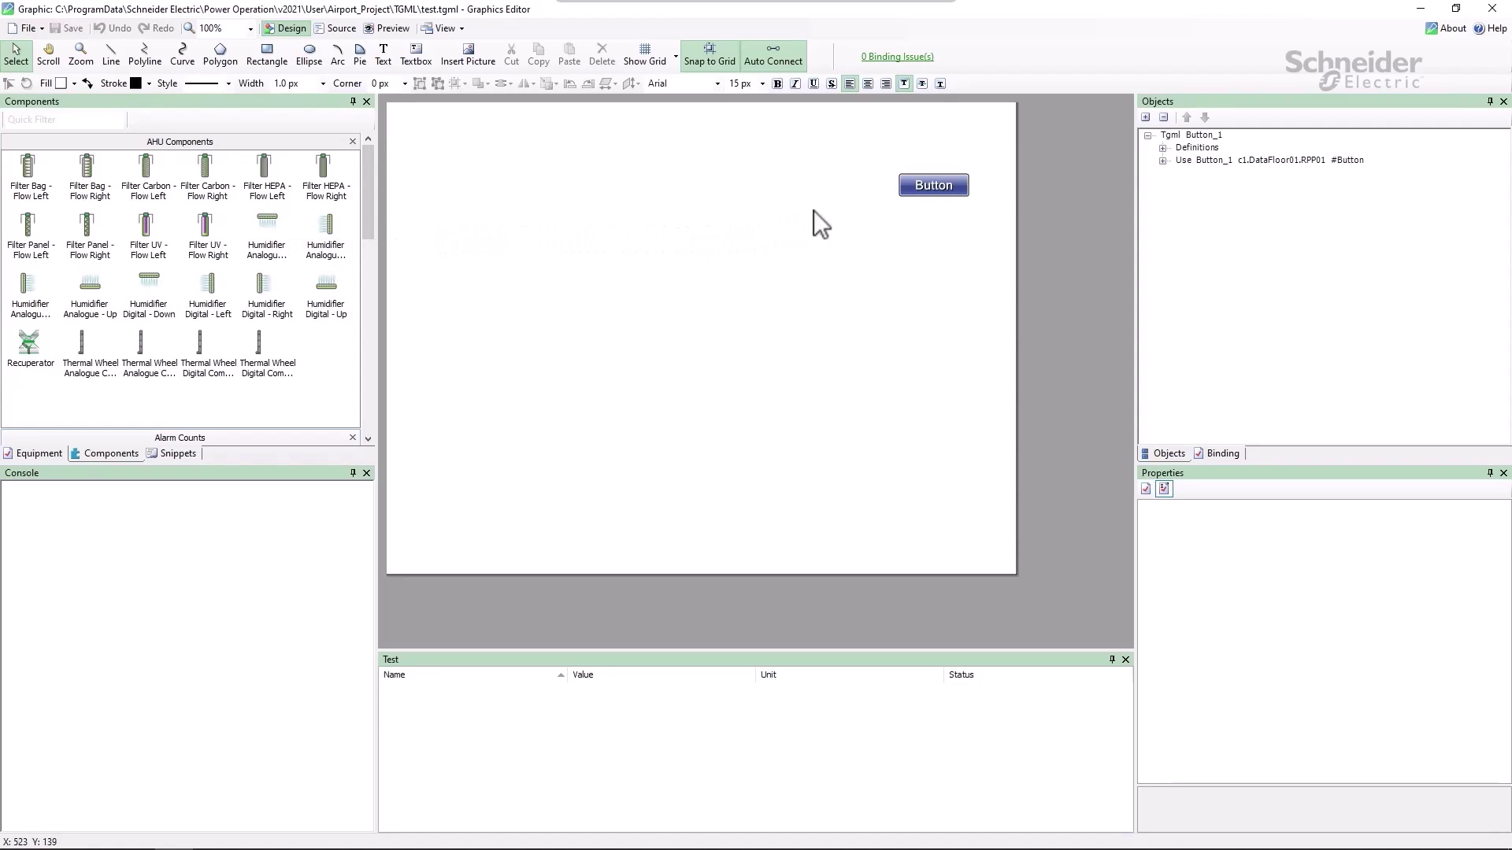
pyautogui.click(923, 191)
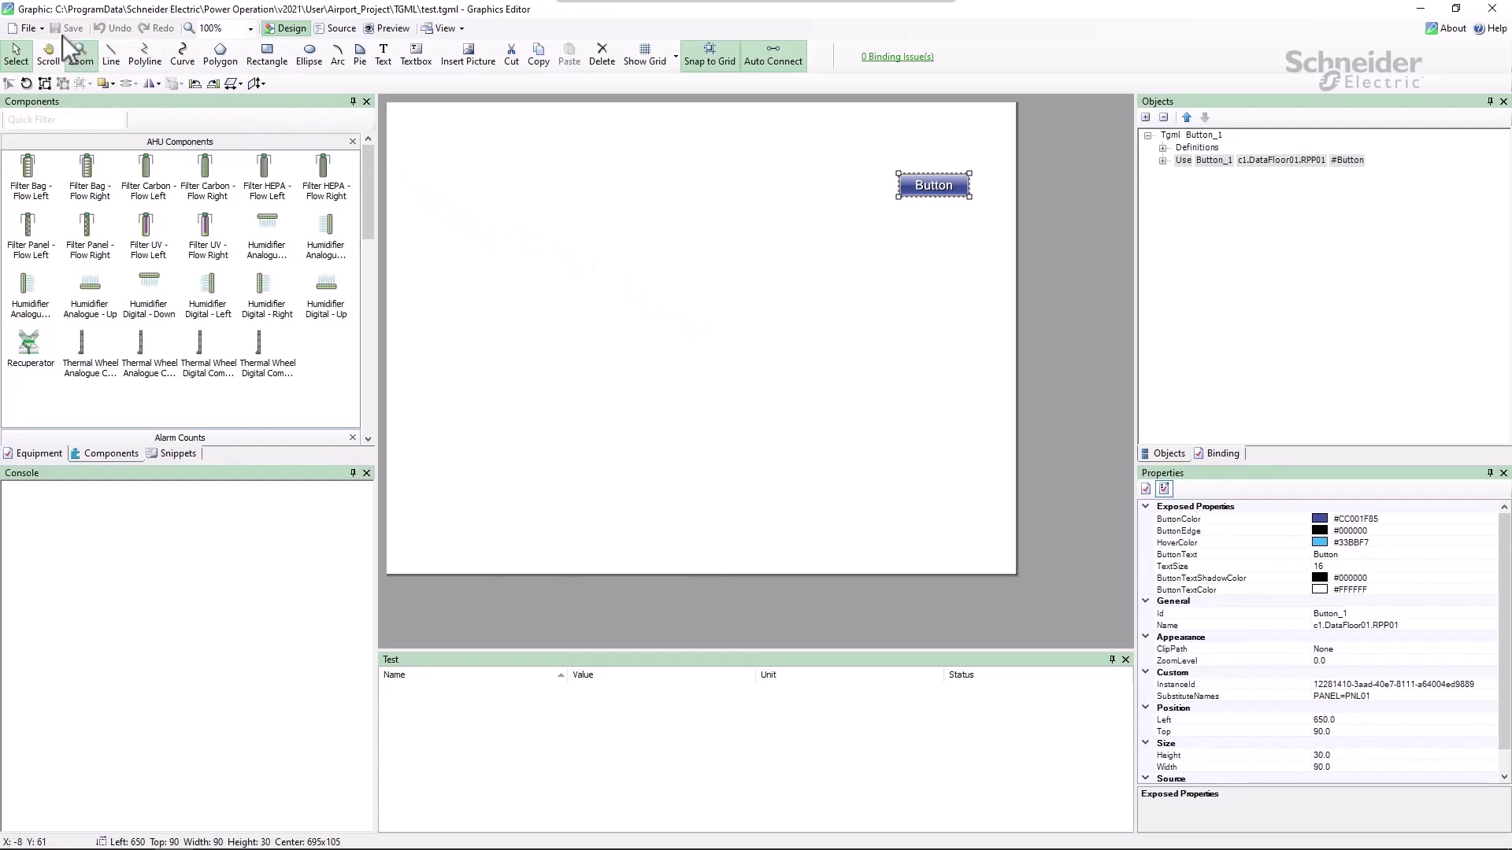
pyautogui.click(26, 28)
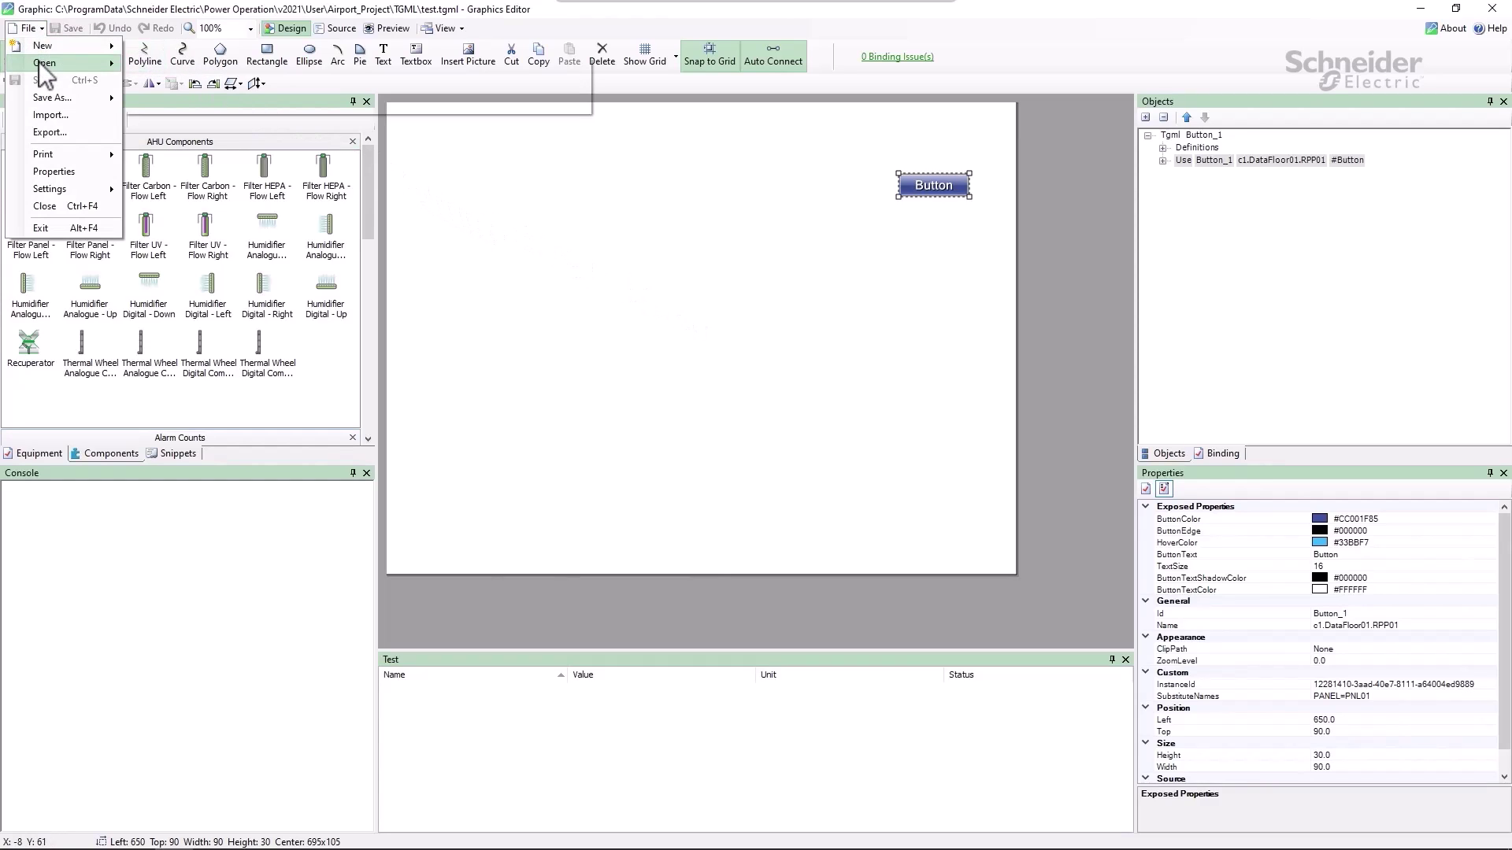
pyautogui.moveTo(71, 63)
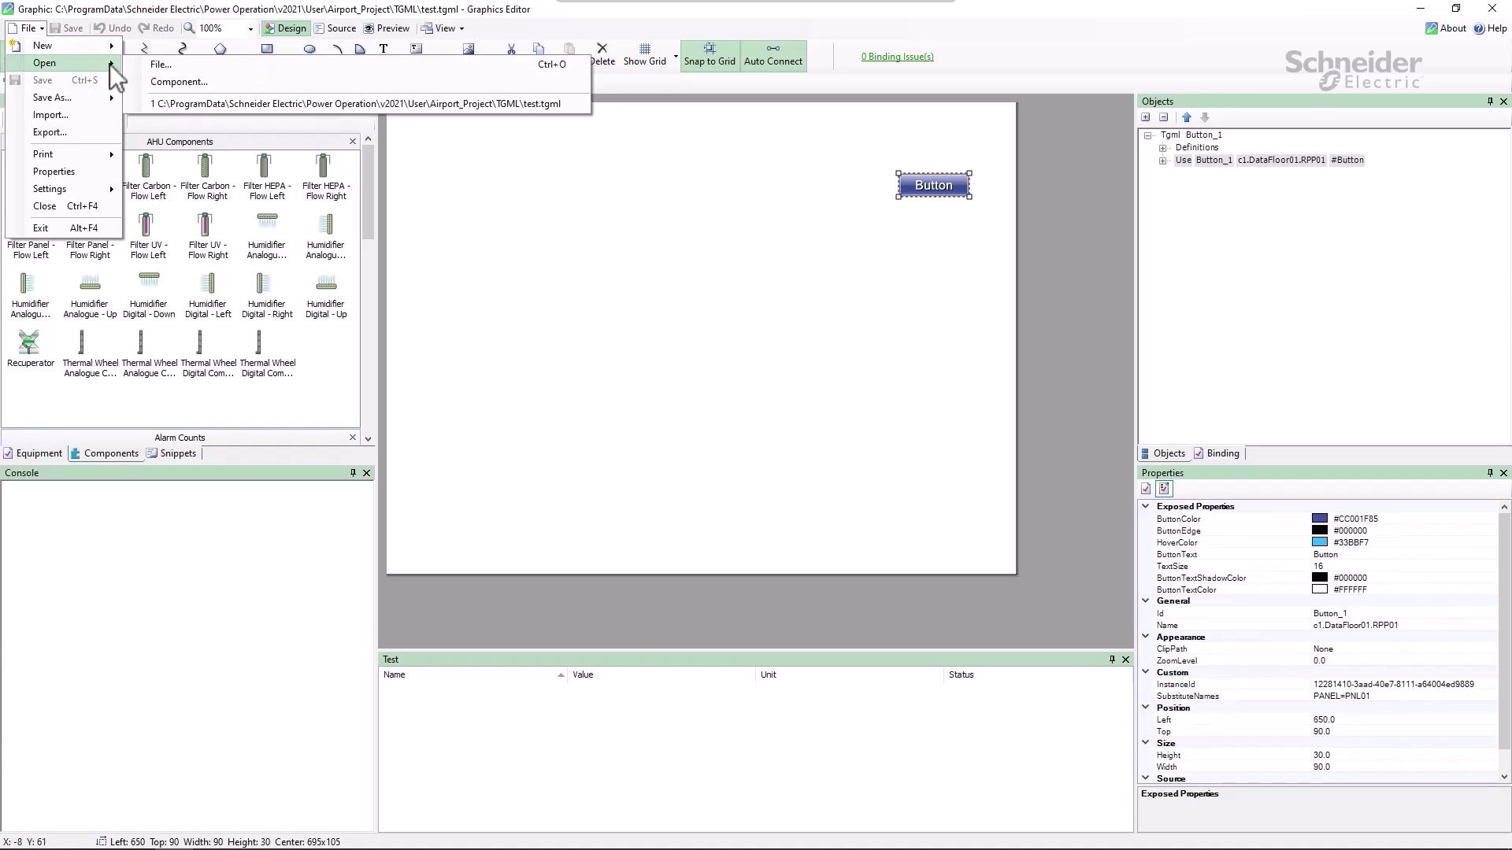
# - Load !RPP_Page.tgml from the TGML folder and select the Vln Avg value text
pyautogui.click(146, 68)
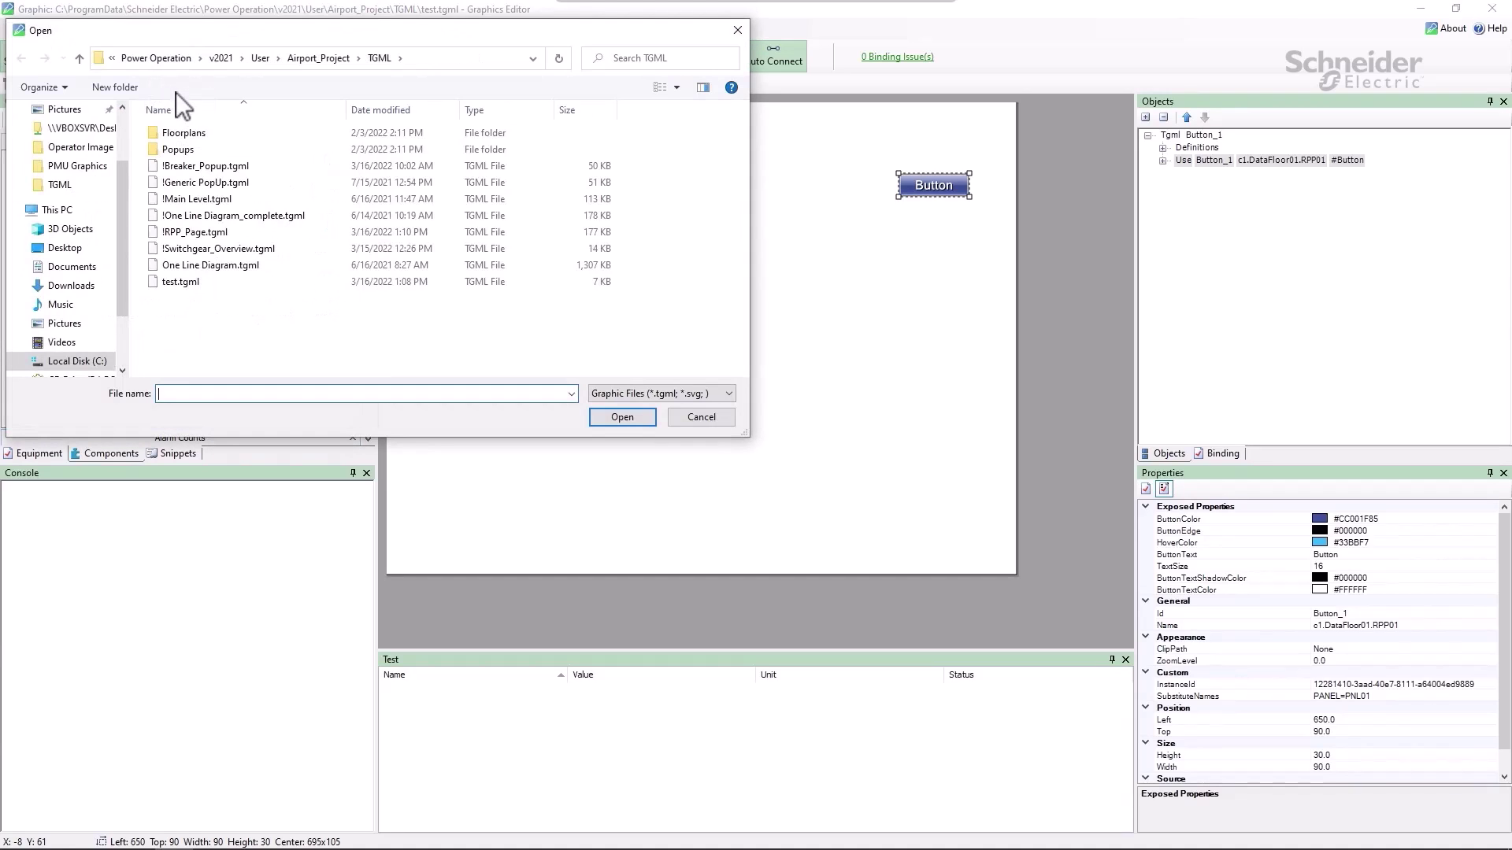
pyautogui.doubleClick(201, 232)
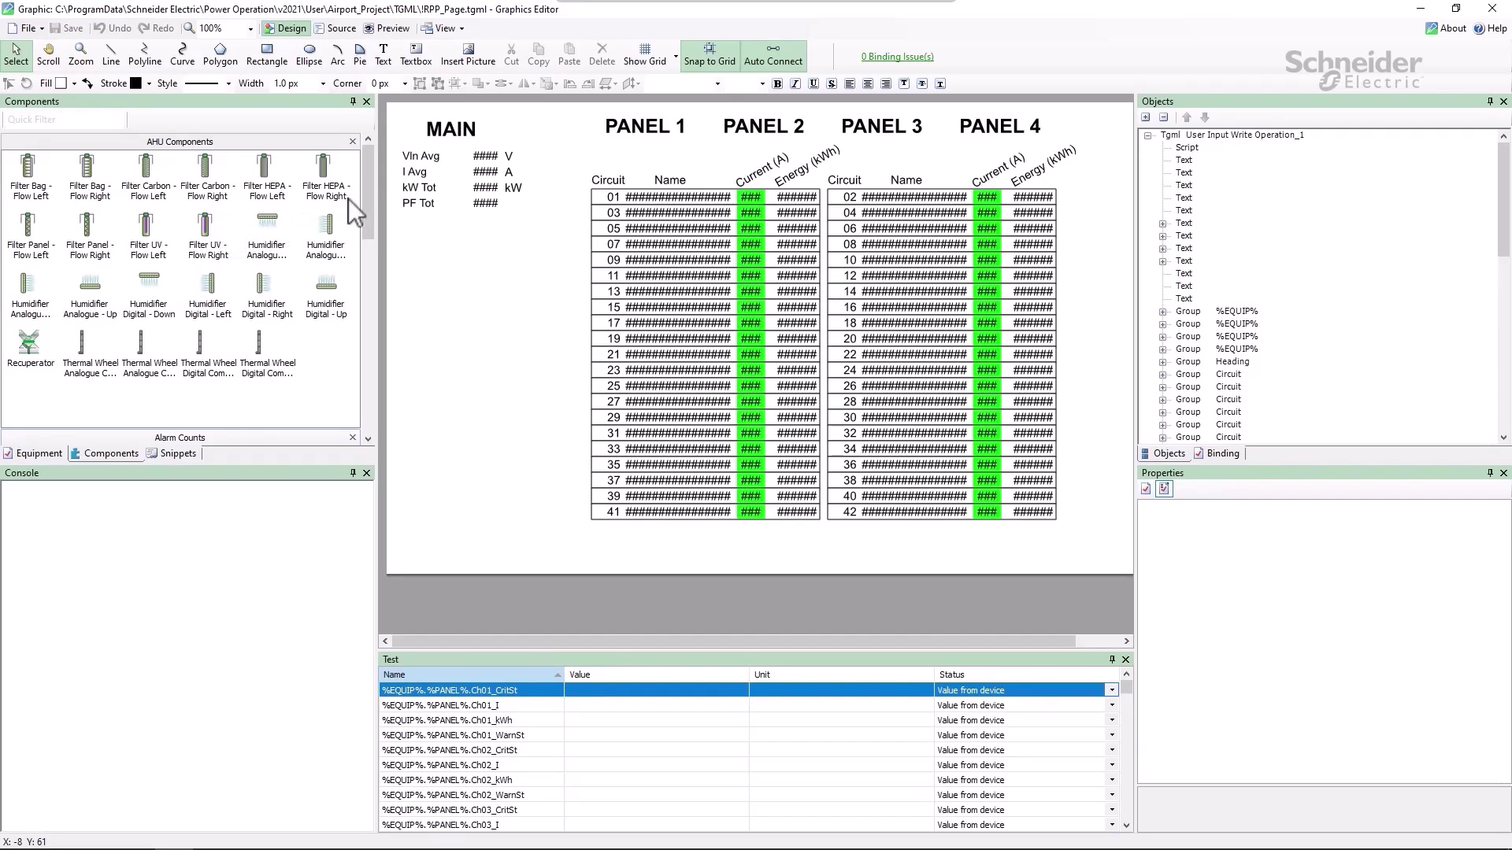
pyautogui.click(484, 161)
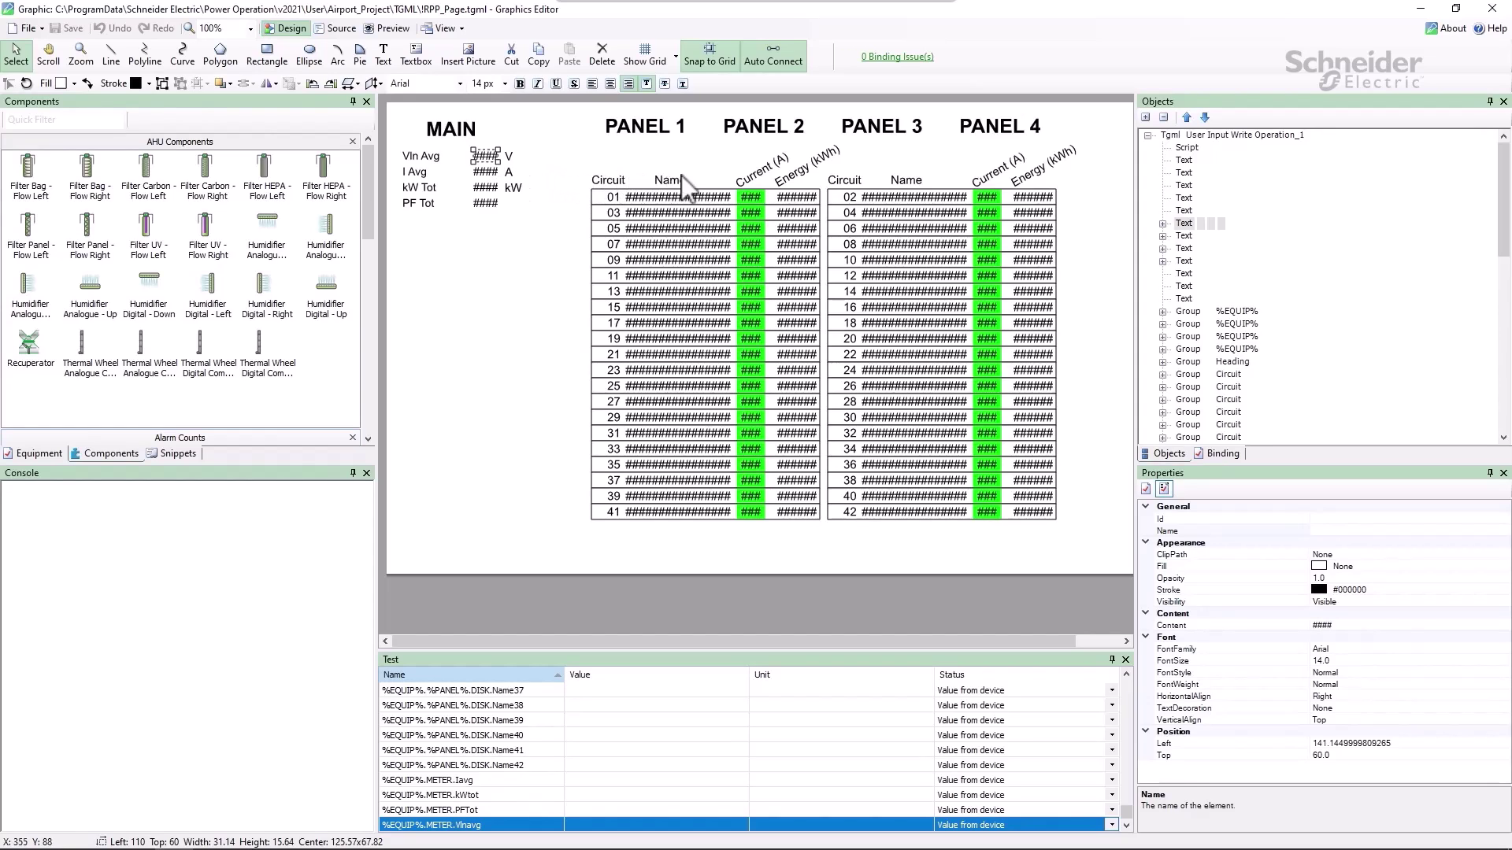
# - Expand the Vln Avg text node to reveal its binding to %EQUIP%.METER.VlnAvg
pyautogui.doubleClick(1186, 226)
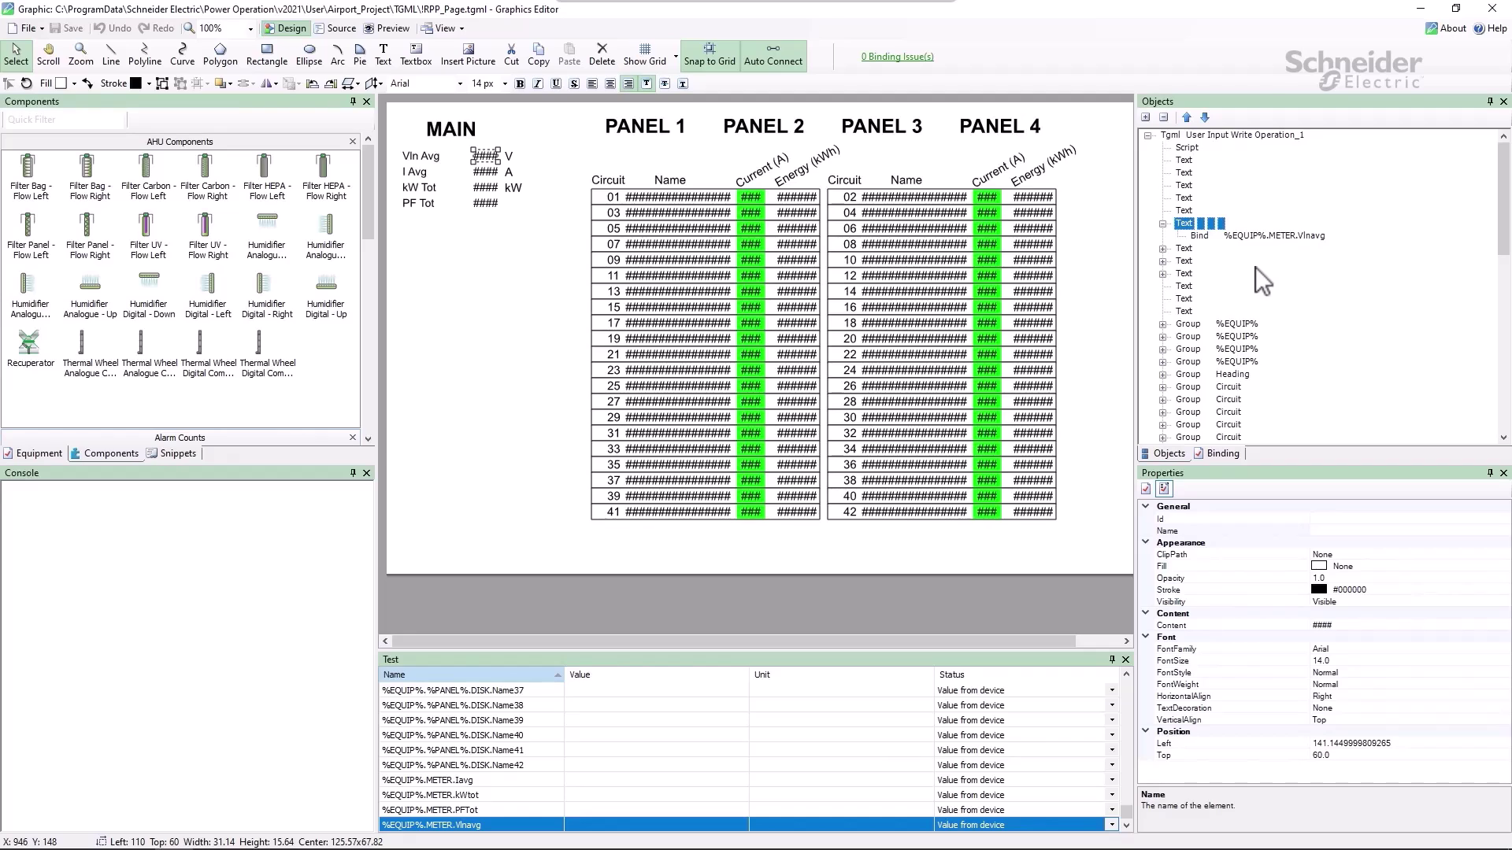
# - Expand Group Circuit to show its text bound to Ch01_I and rectangle bound to Ch01_WarnSt and Ch01_CritSt
pyautogui.click(1192, 389)
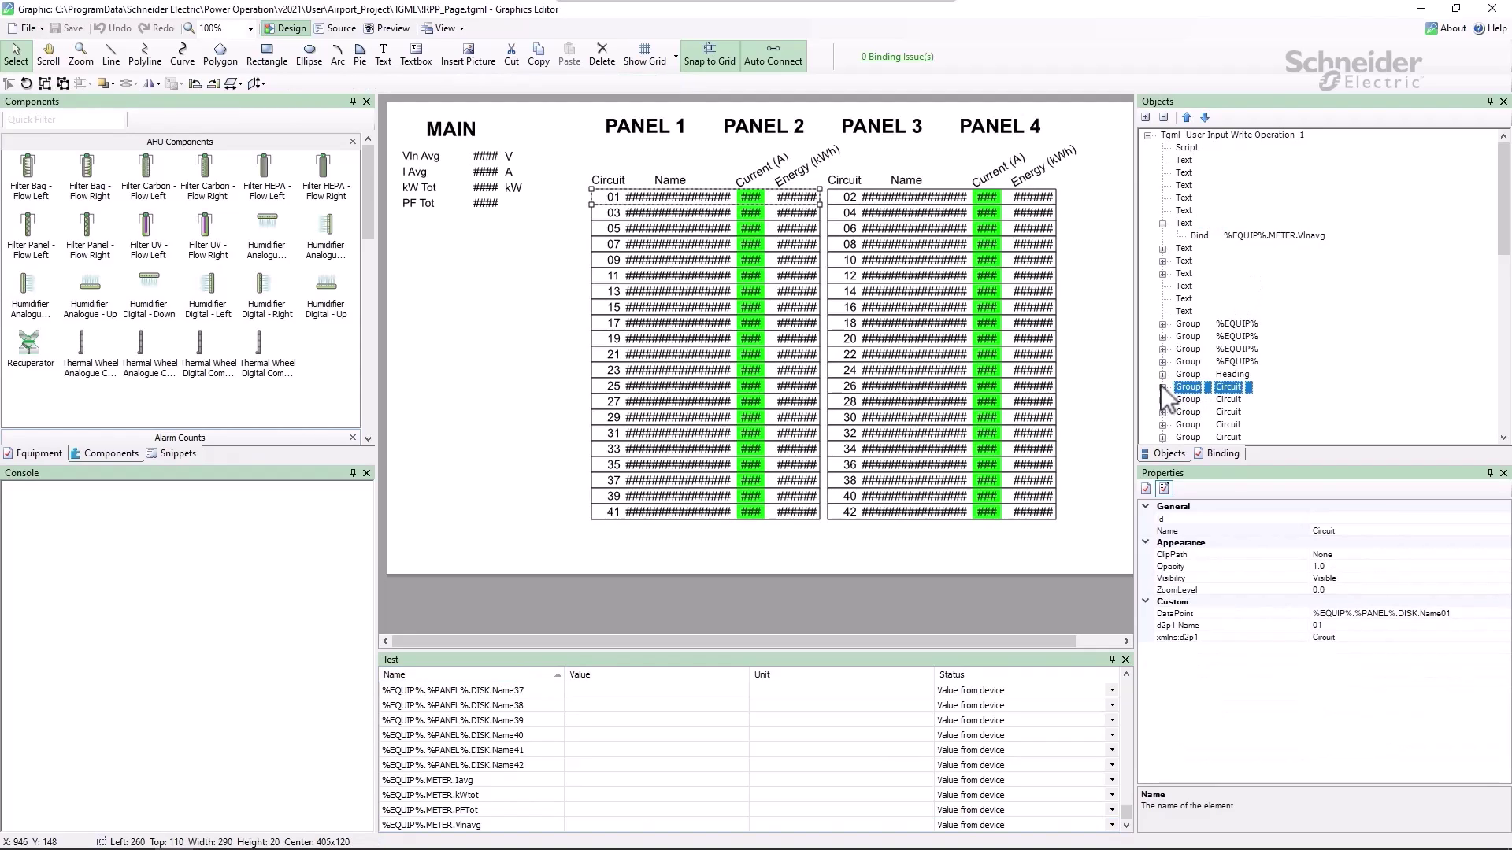
pyautogui.click(1162, 387)
pyautogui.scroll(-1, 1161, 384)
pyautogui.scroll(-1, 1162, 385)
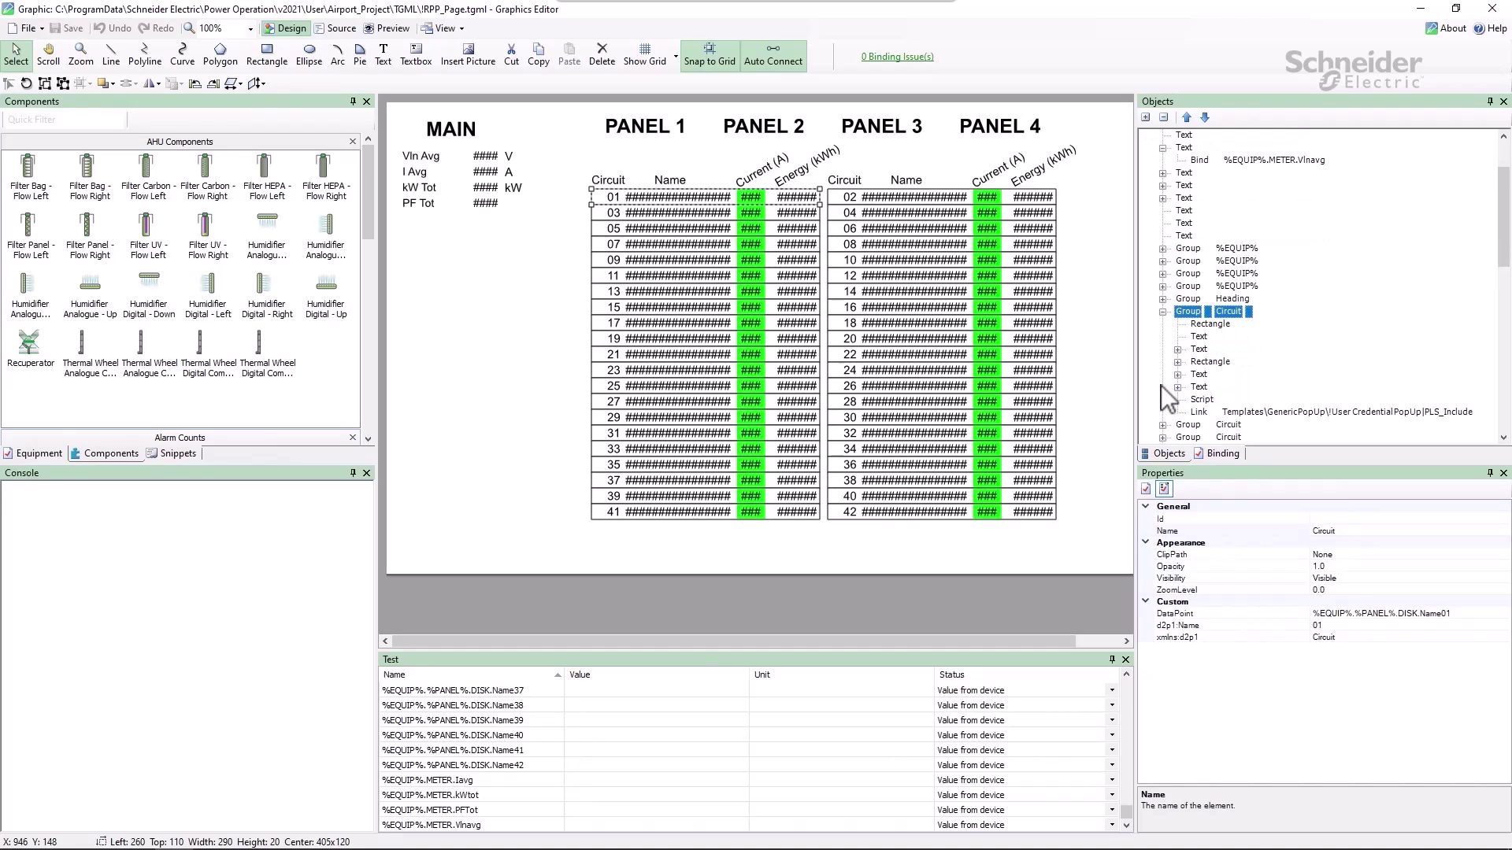
pyautogui.click(1201, 374)
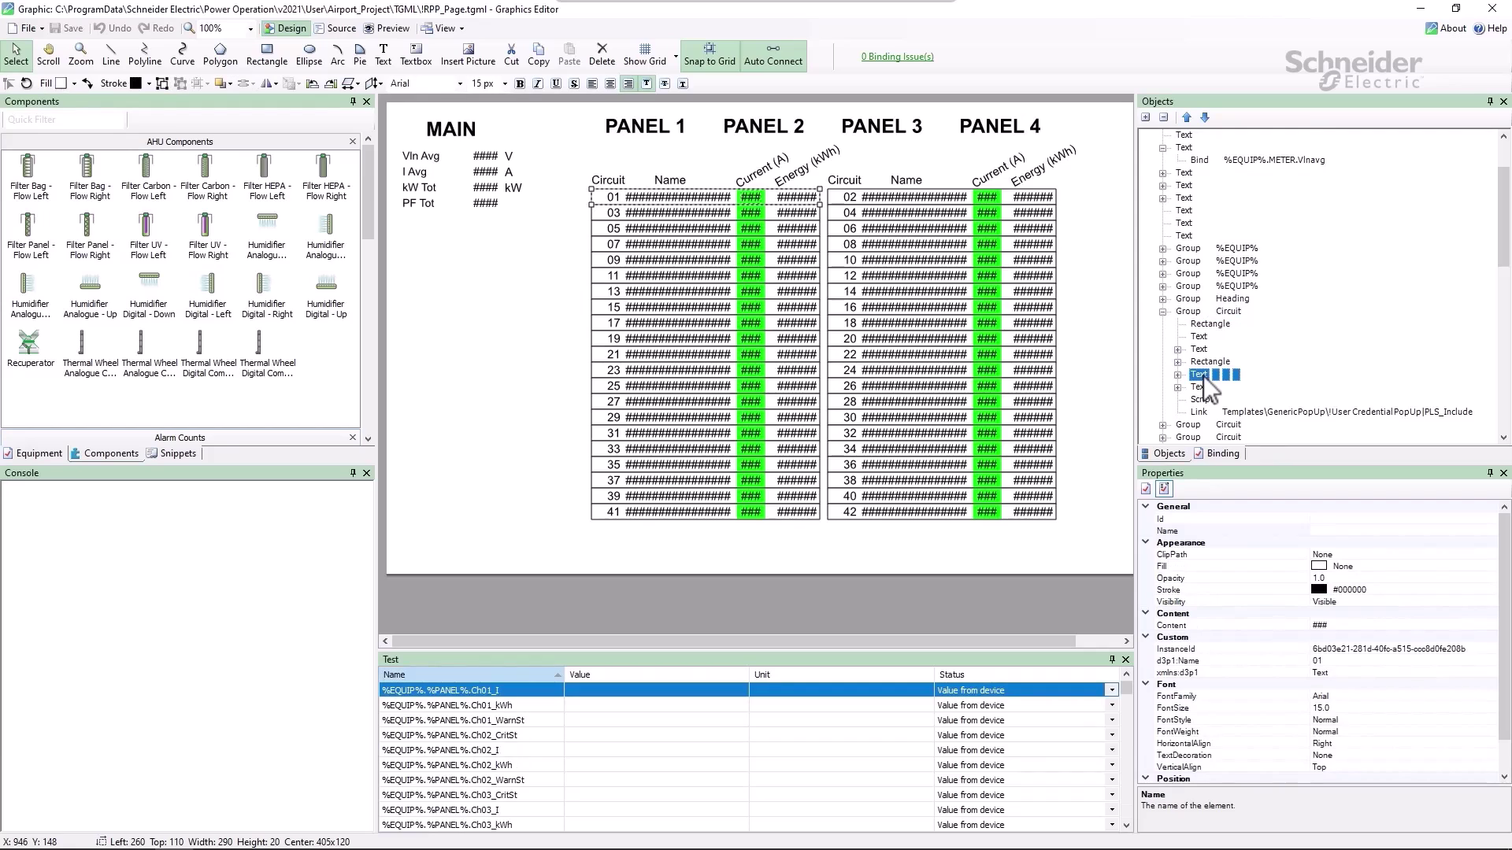
pyautogui.click(1178, 377)
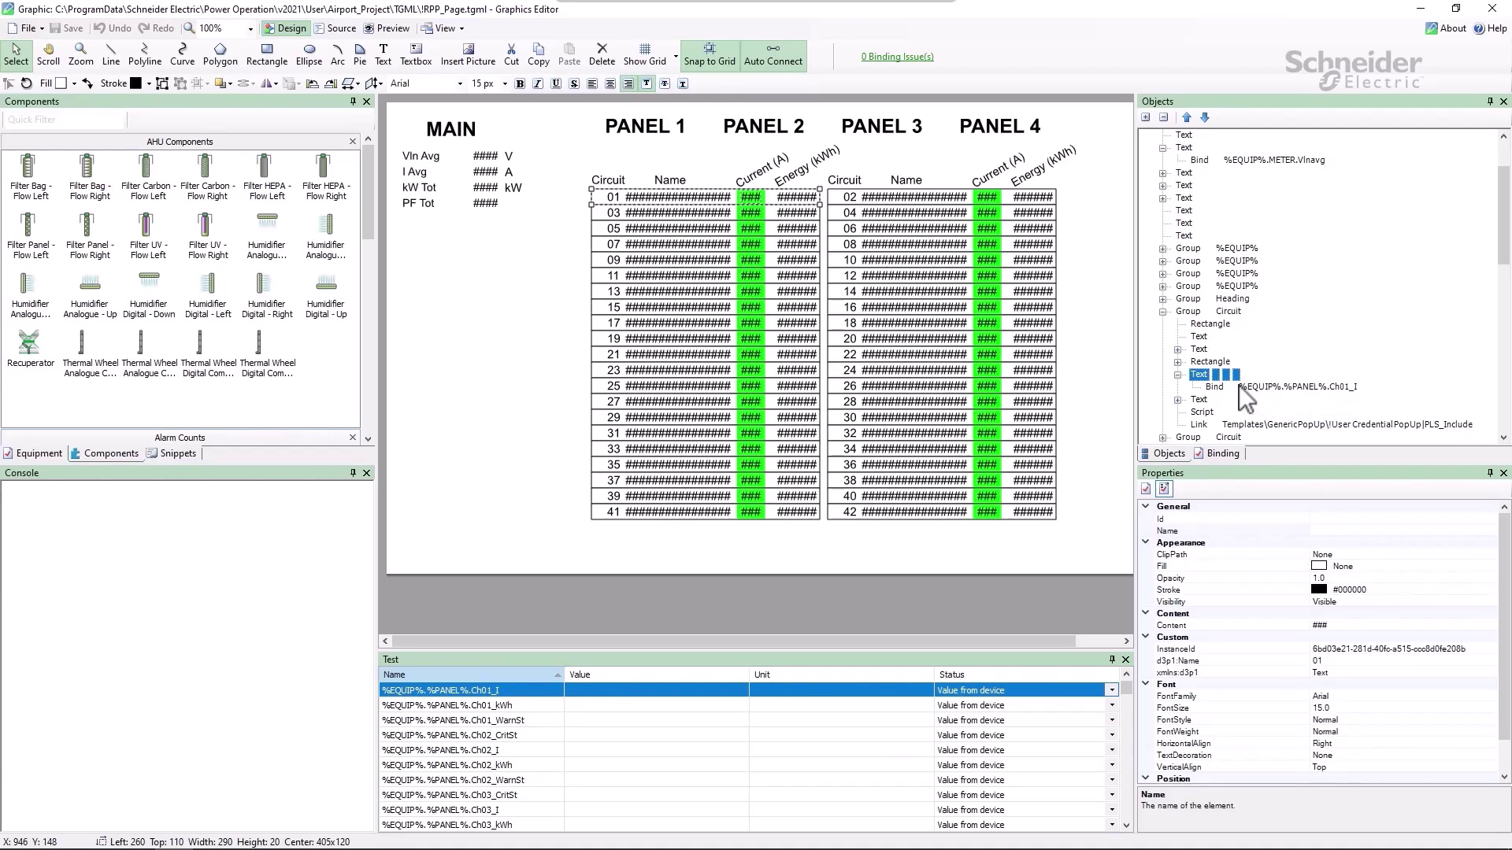
pyautogui.click(1177, 361)
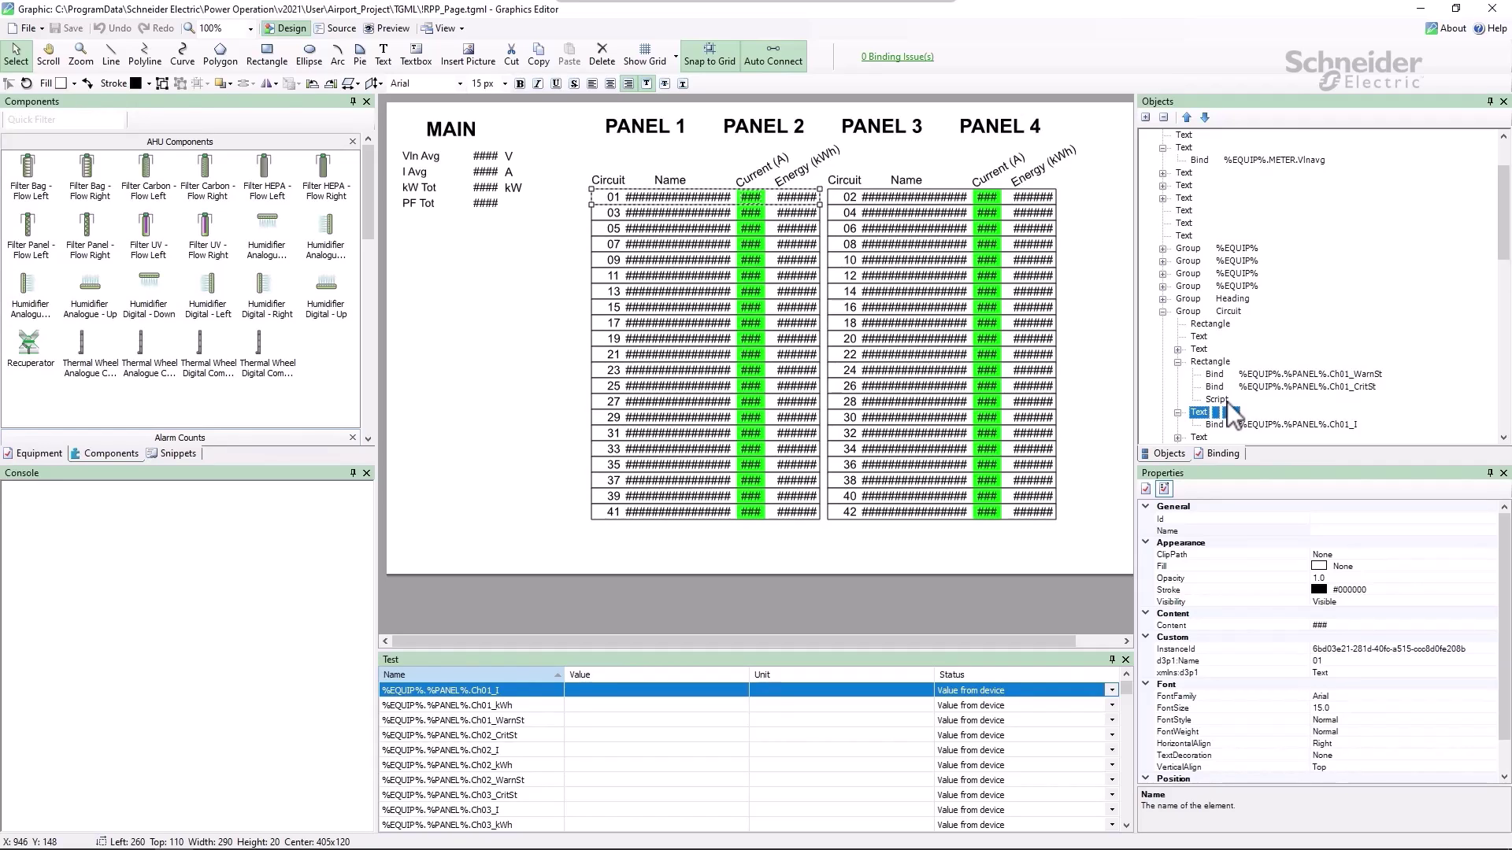
pyautogui.scroll(-1, 1229, 410)
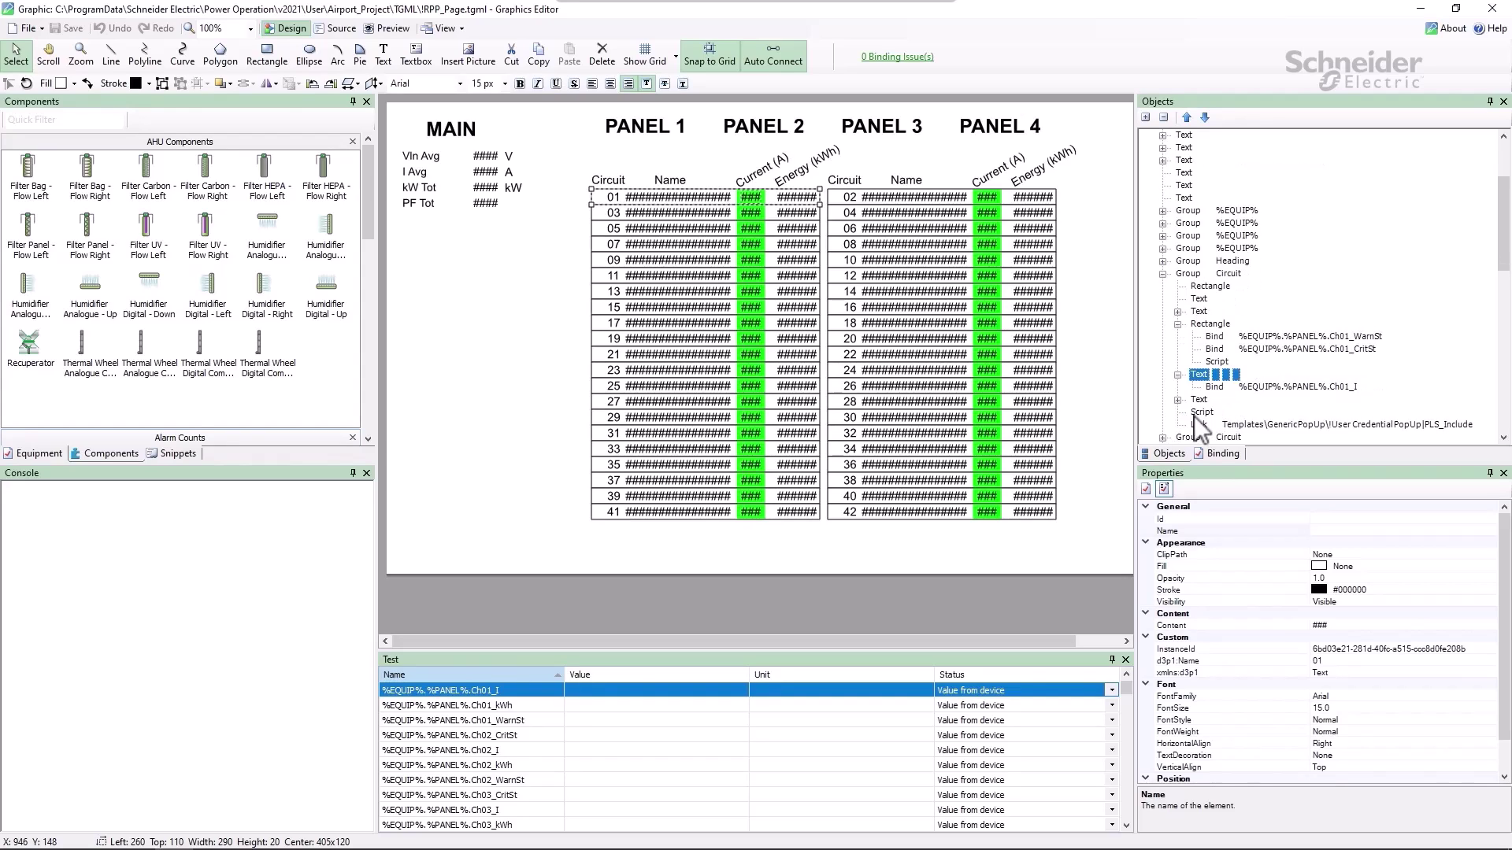
# - View the circuit row's setChannelName click script and the group's data point %EQUIP%.%PANEL%.DISK.Name01
pyautogui.click(1202, 411)
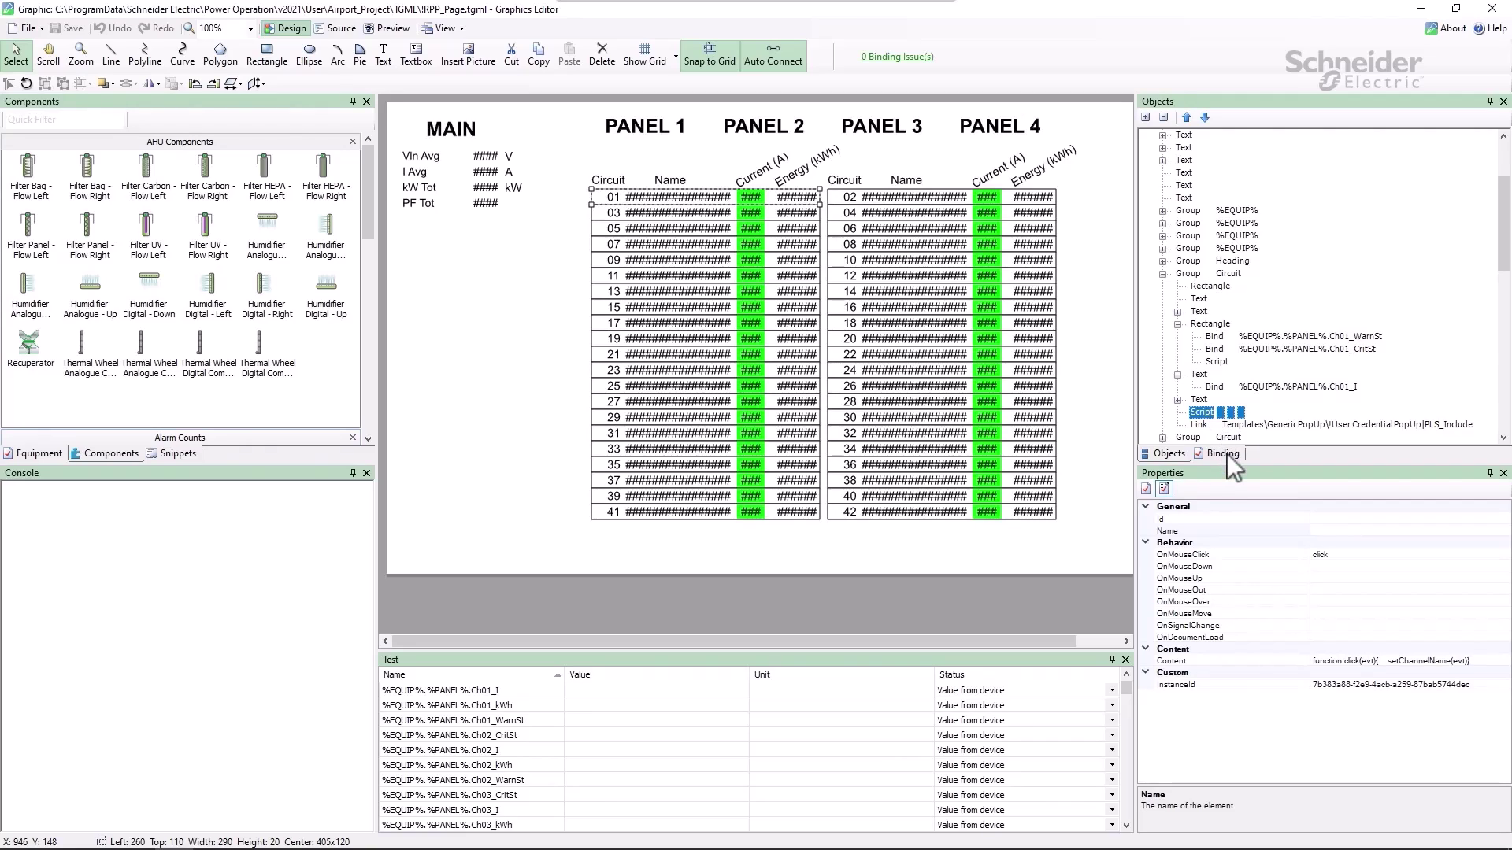
pyautogui.click(1205, 274)
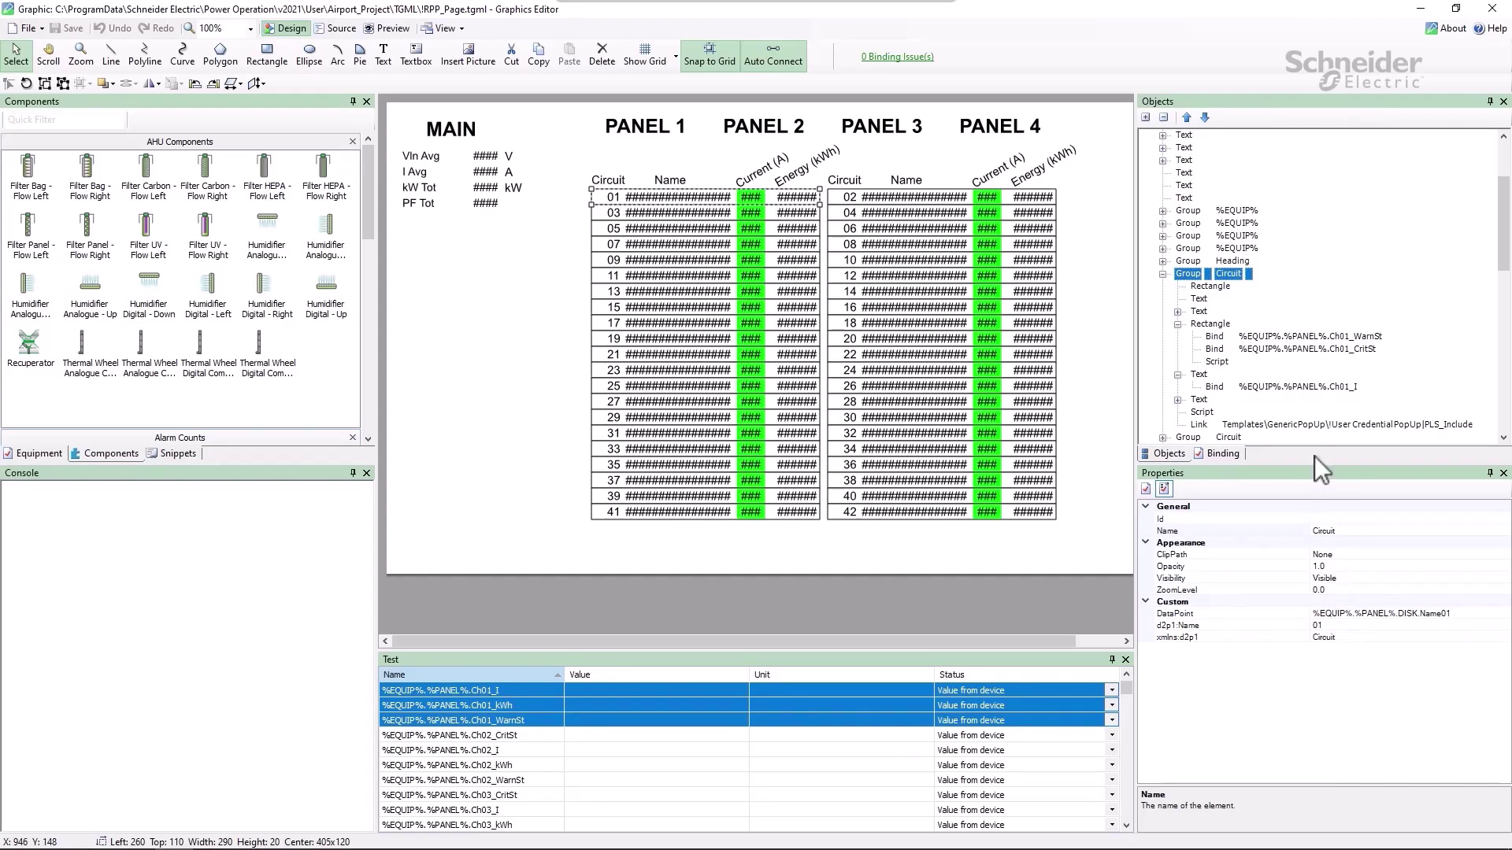
# - Expand the PANEL 1 heading group, compare PANEL 2's, and inspect the hidden green PNL01_Highlight rectangle
pyautogui.click(1193, 211)
pyautogui.click(1162, 213)
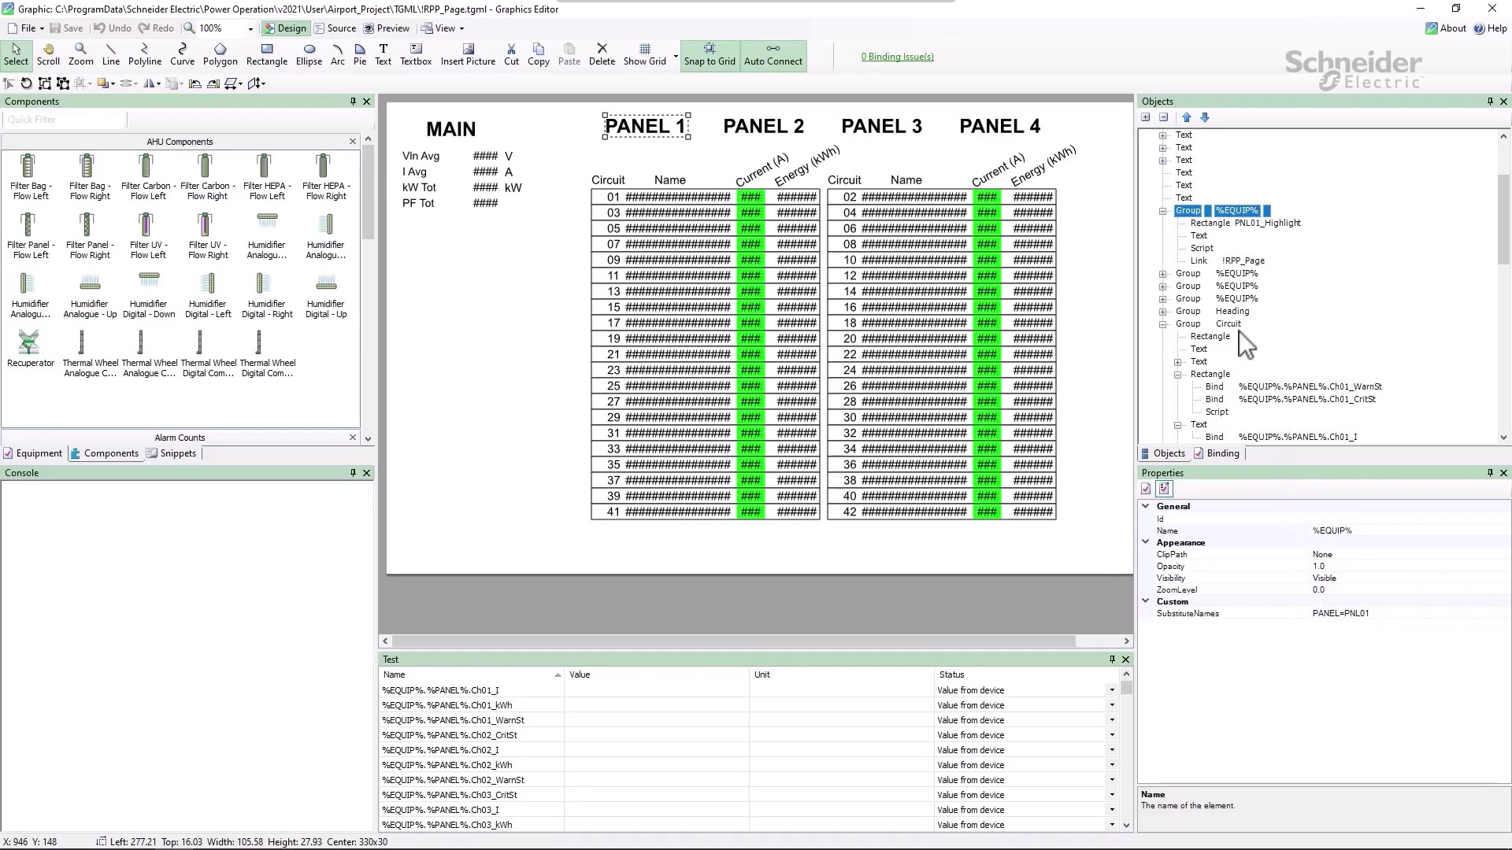
pyautogui.click(1239, 277)
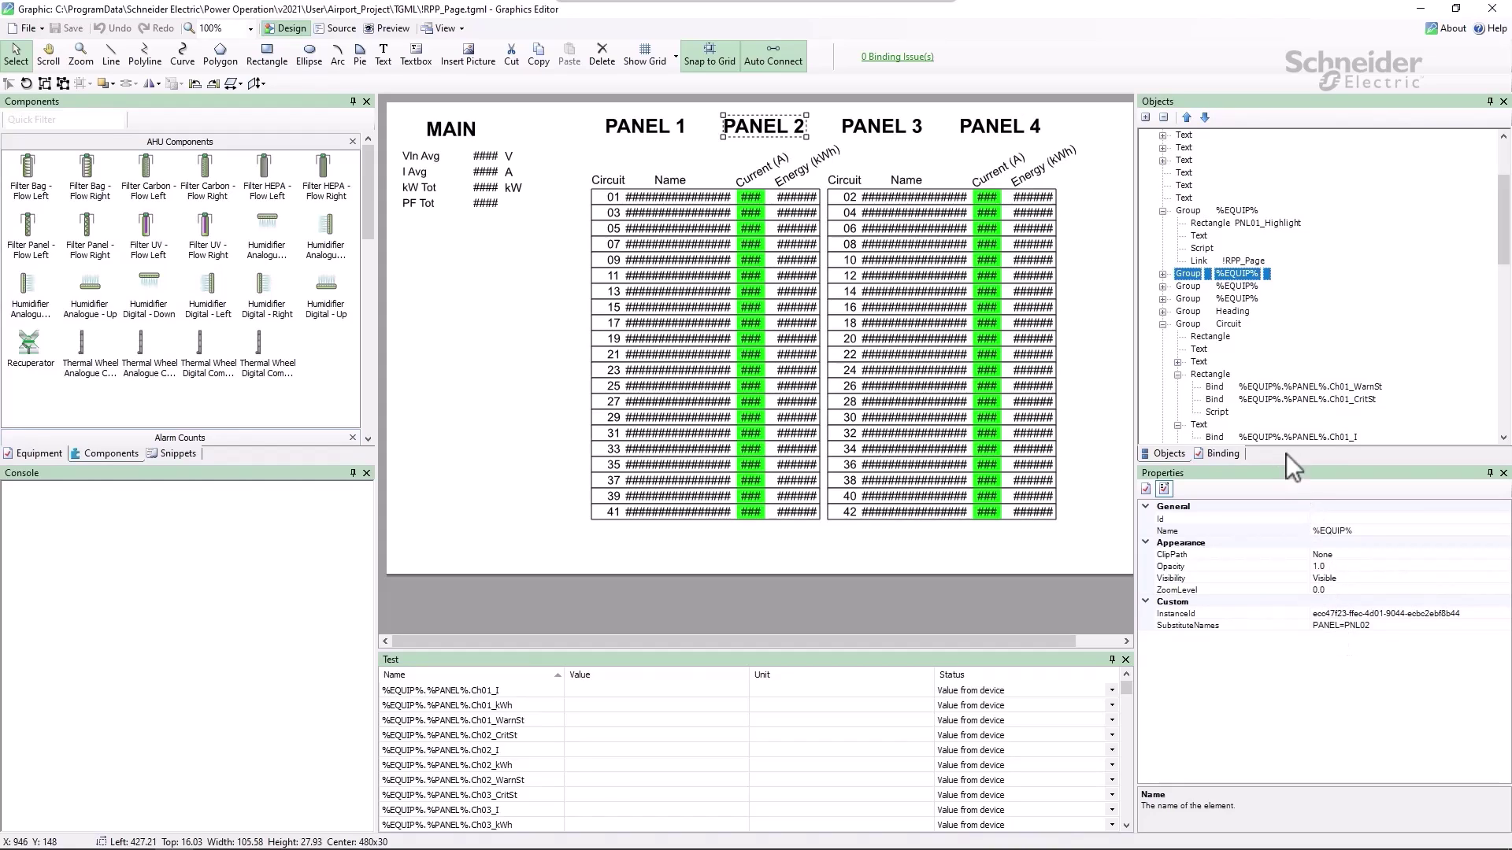
pyautogui.click(1237, 225)
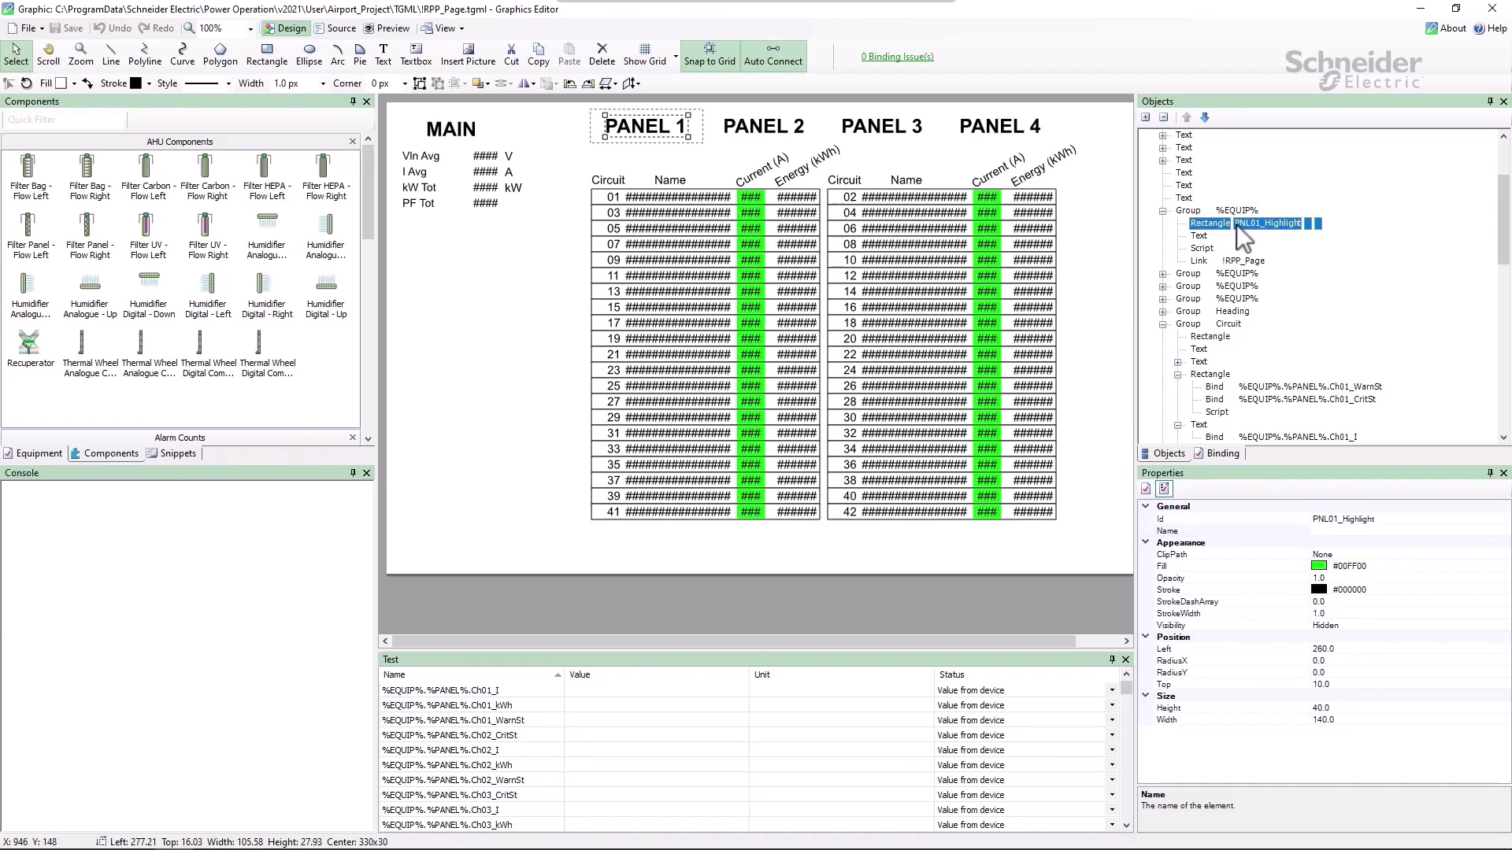
pyautogui.scroll(3, 1237, 226)
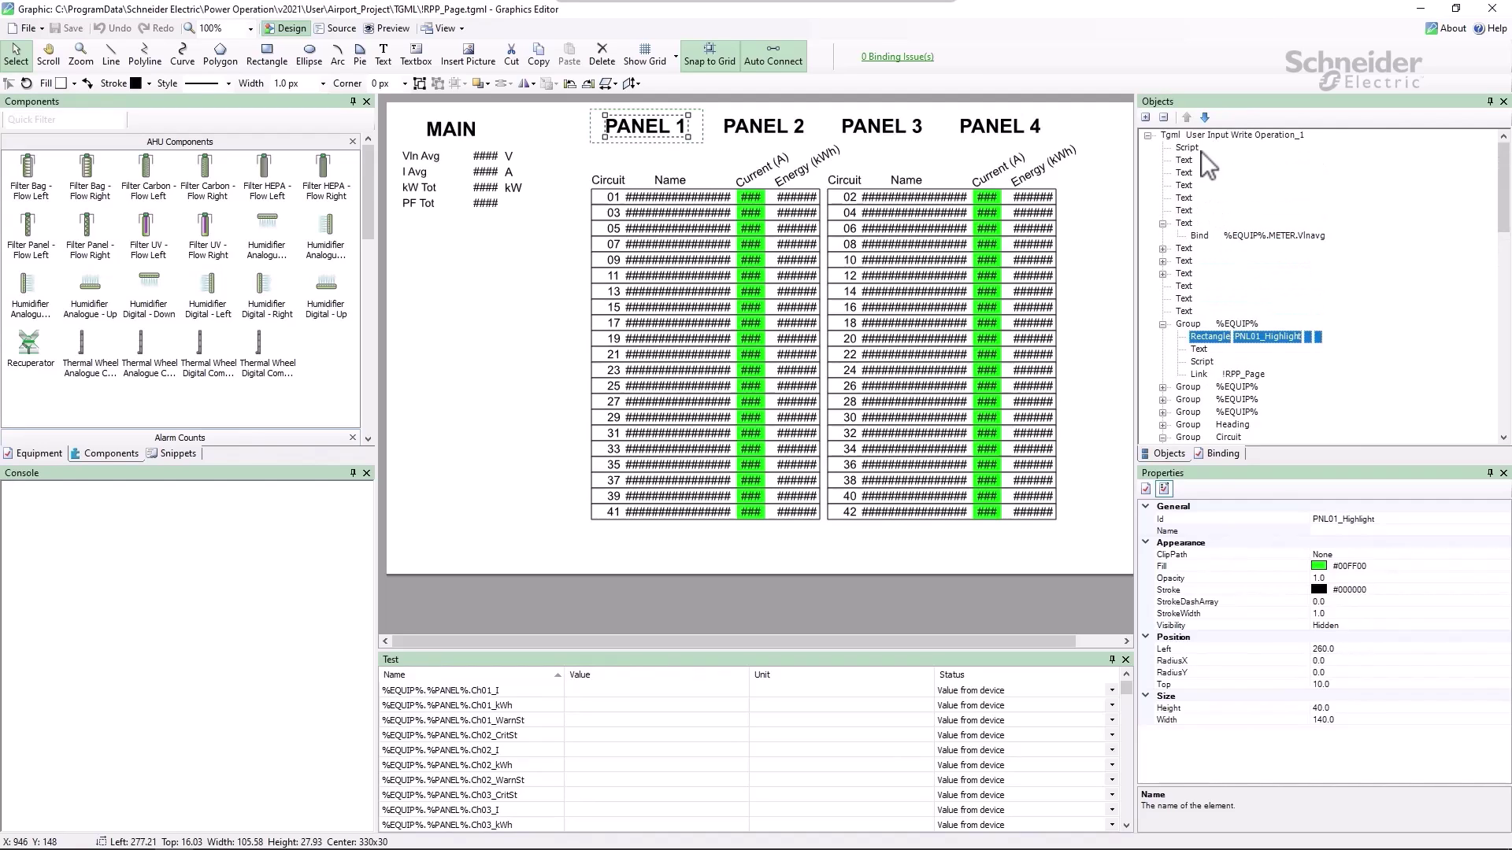
# - Inspect the Tgml root's PanelNum %PANEL% and 1000×600 size, the Vln Avg text, then switch to PowerShell ISE
pyautogui.click(1186, 136)
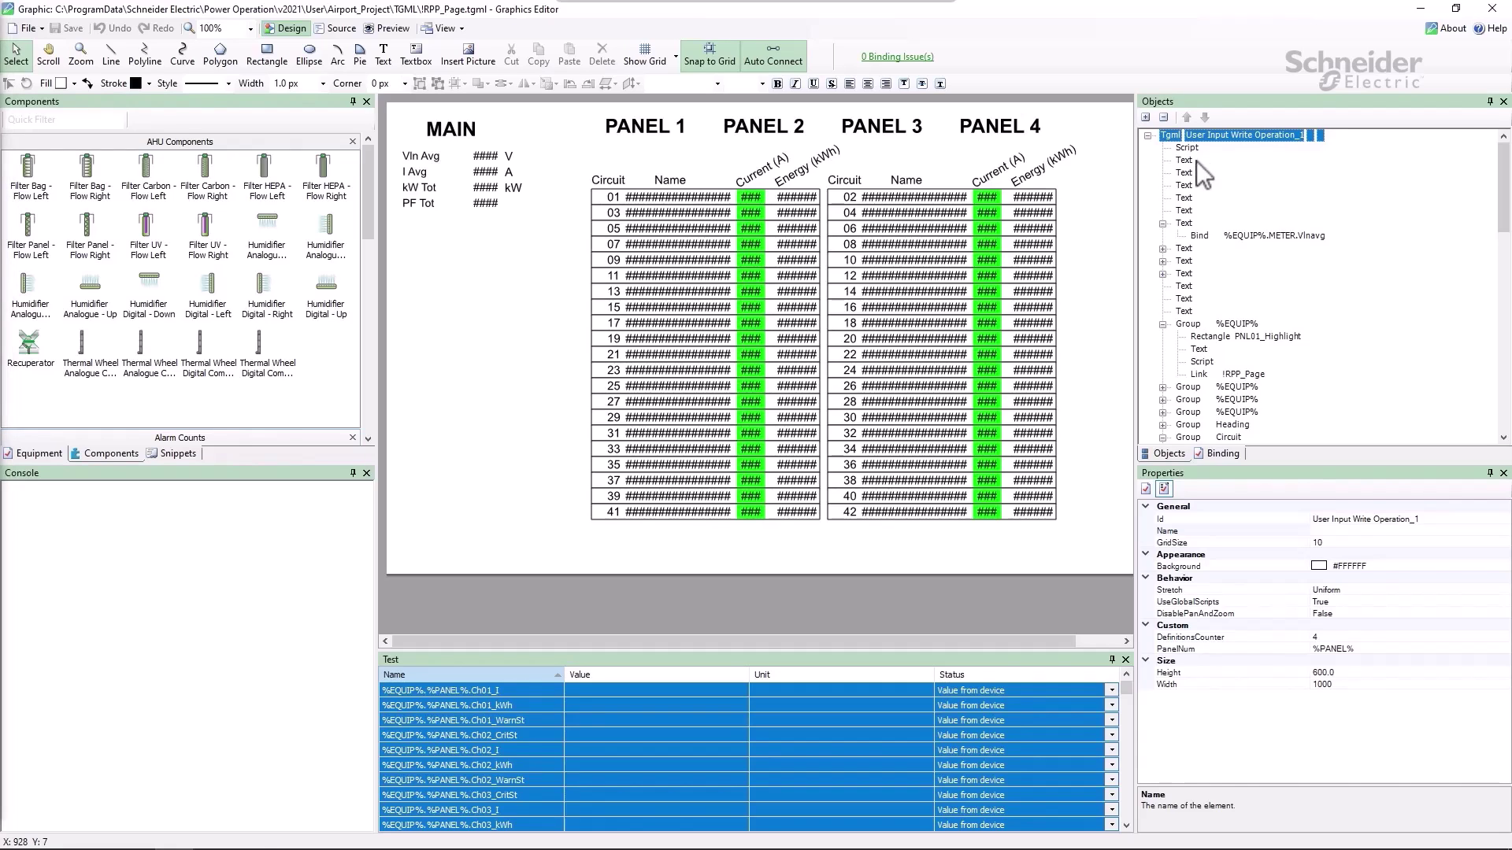
pyautogui.click(1218, 171)
pyautogui.hotkey('alt', 'Tab')
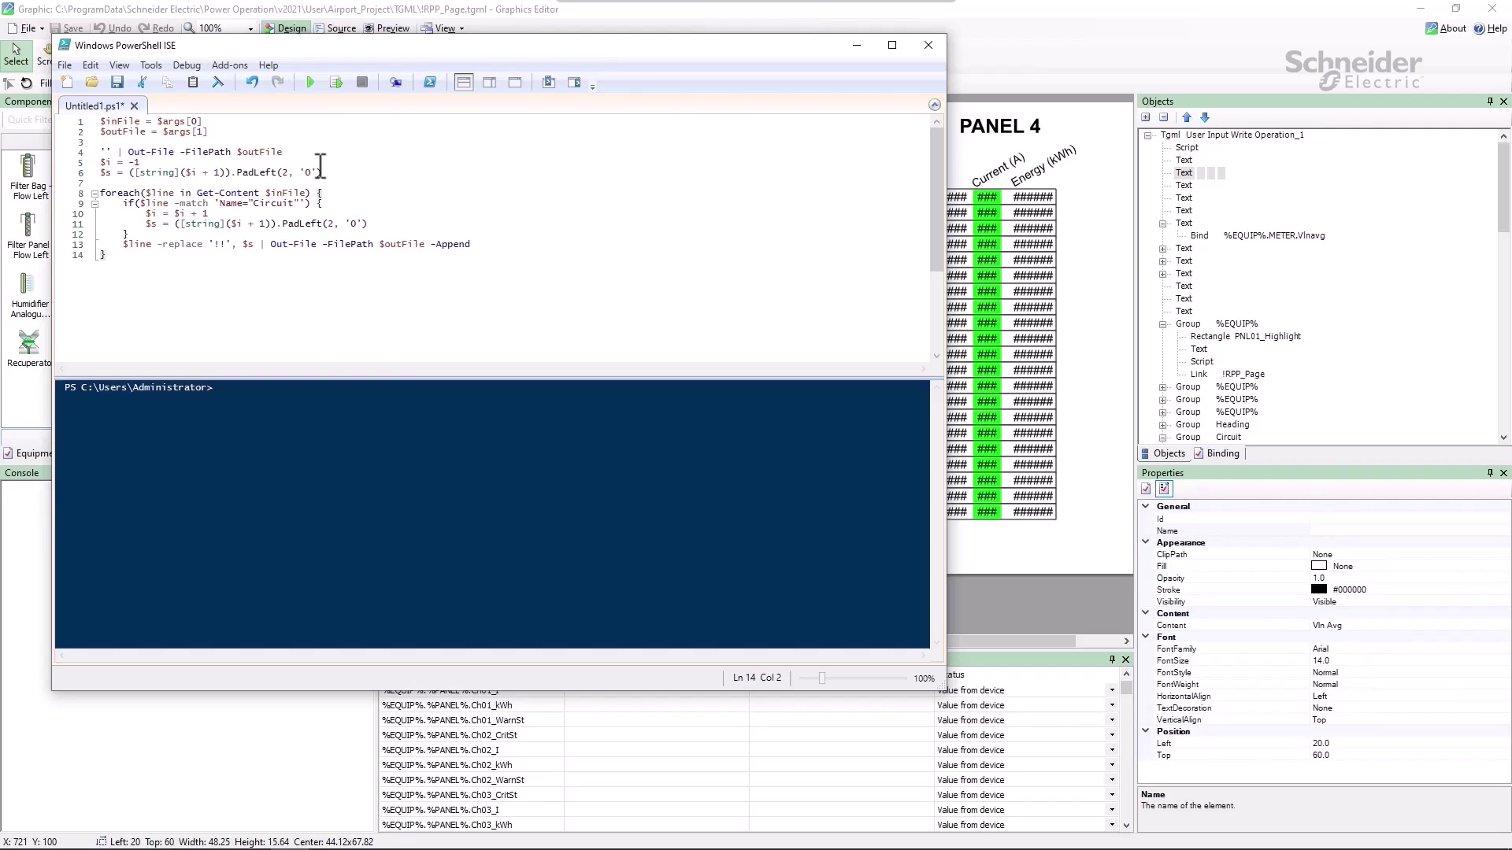
# - Review the circuit-renumbering Untitled1.ps1 script and return to Graphics Editor
pyautogui.hotkey('alt', 'Tab')
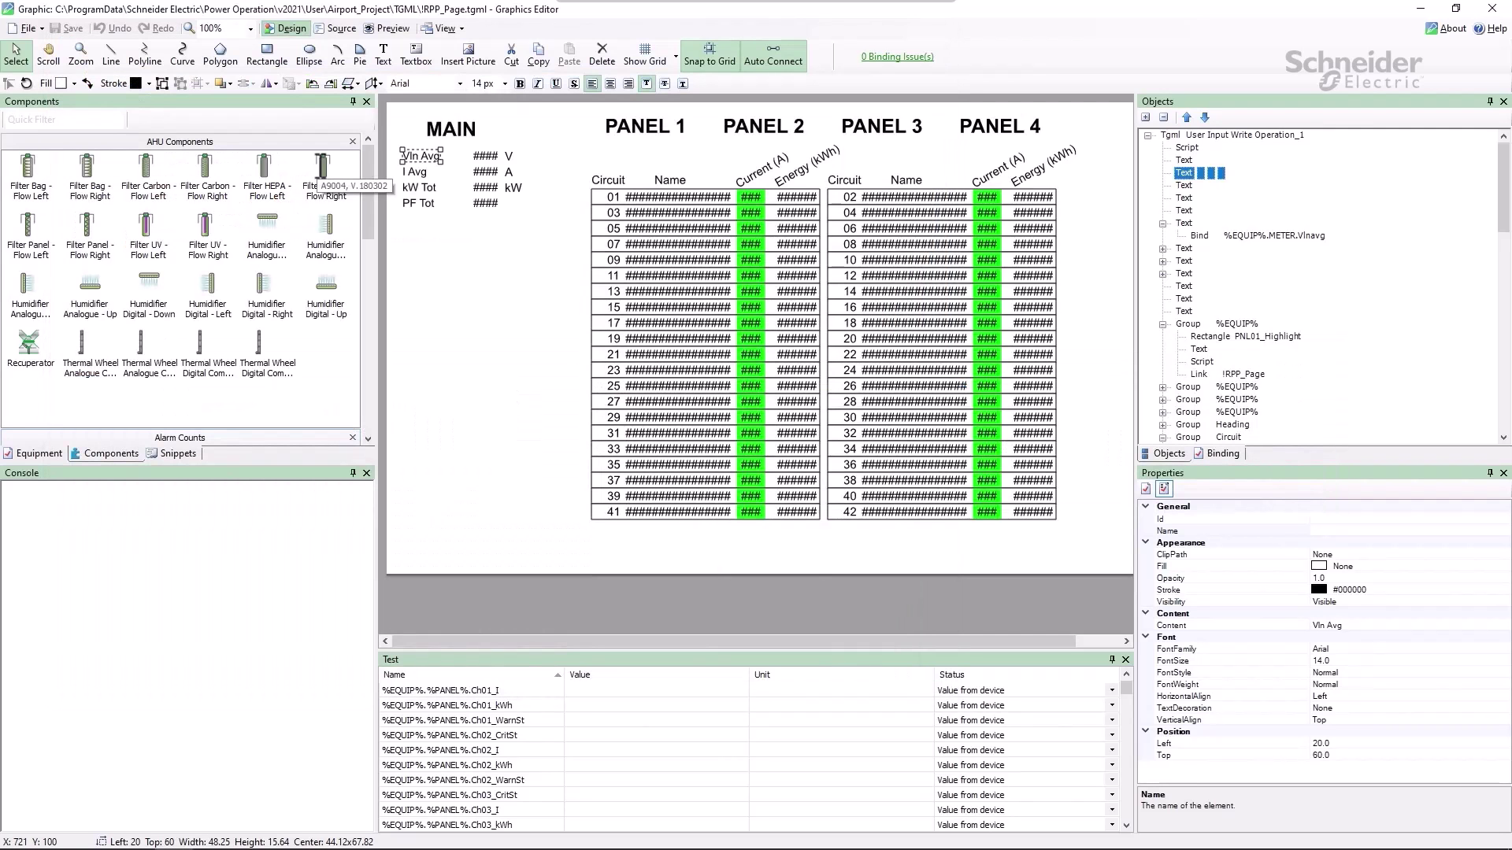